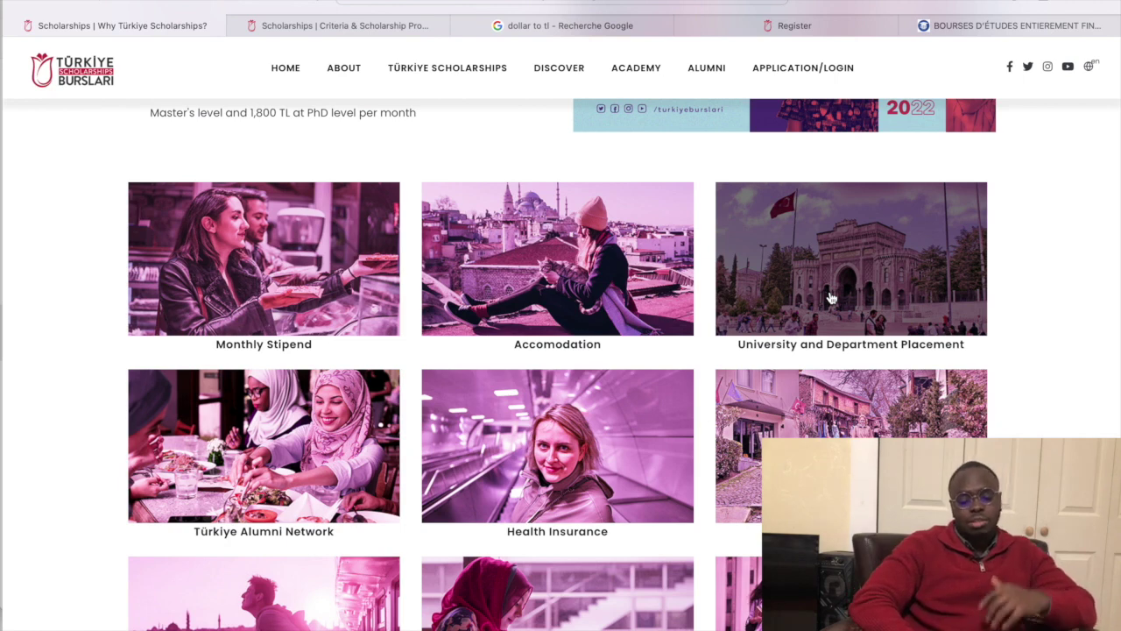
scroll(831, 298, "down", 3)
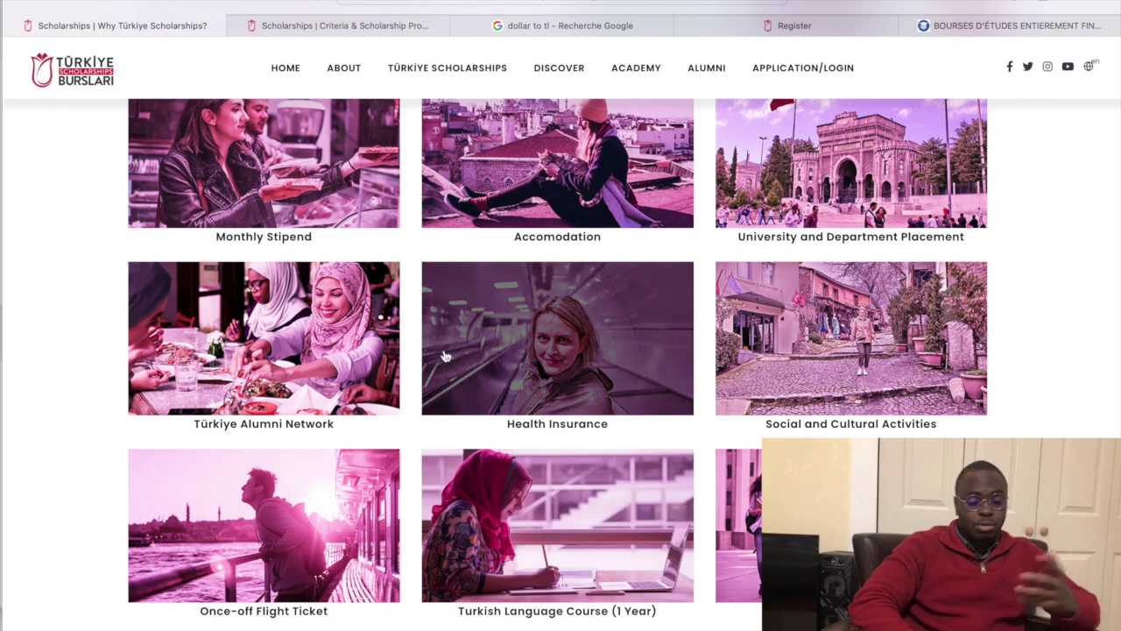
scroll(362, 350, "down", 2)
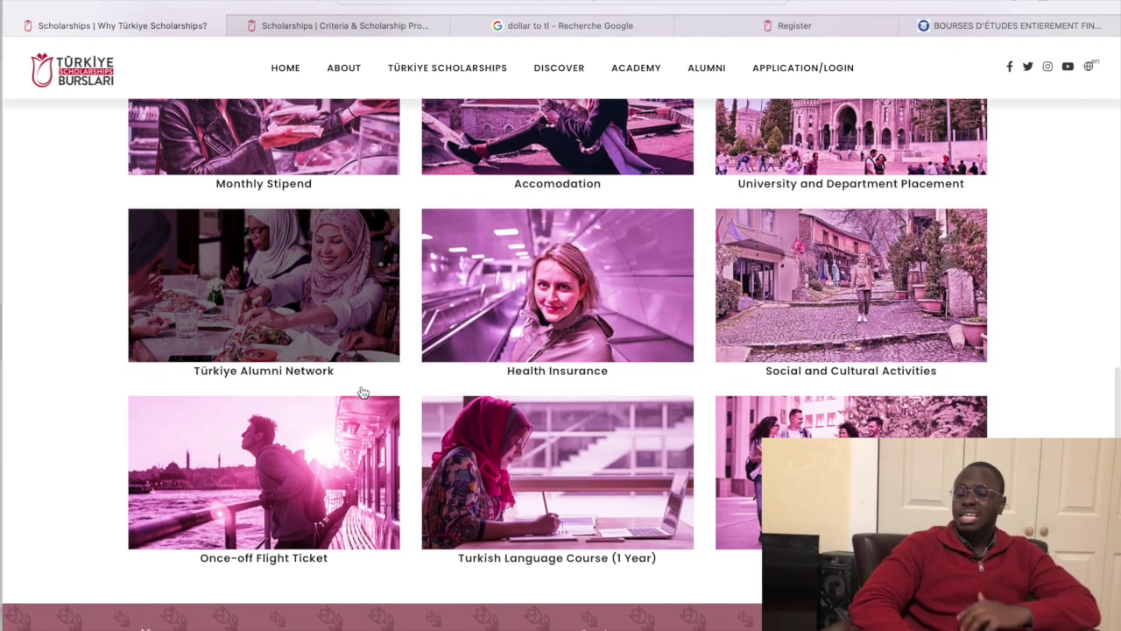
scroll(551, 351, "down", 1)
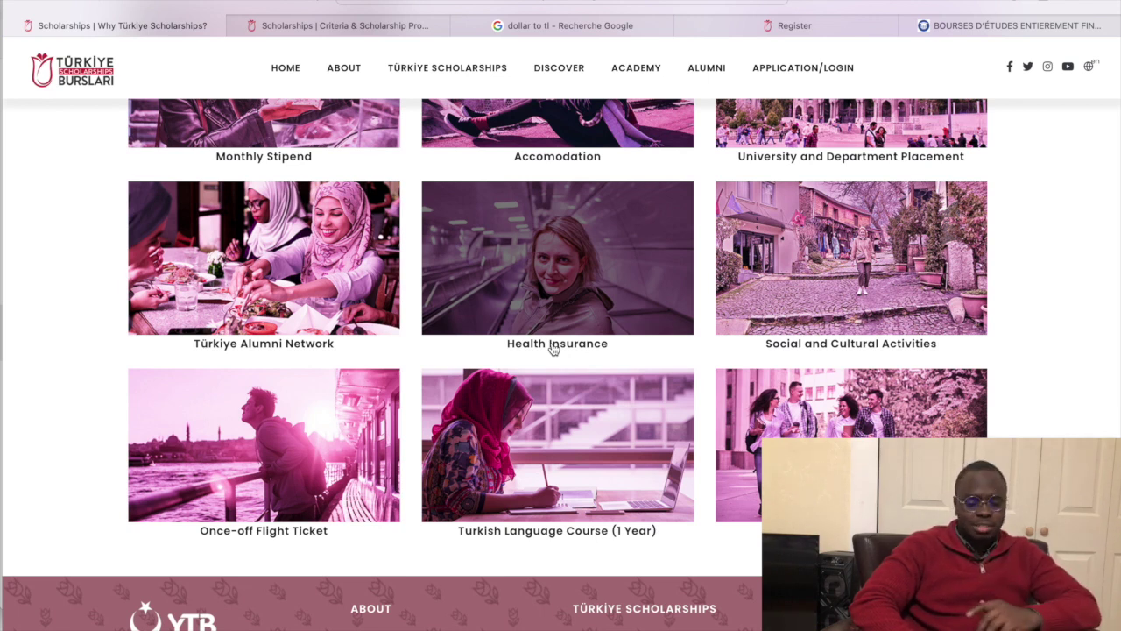
scroll(552, 349, "down", 1)
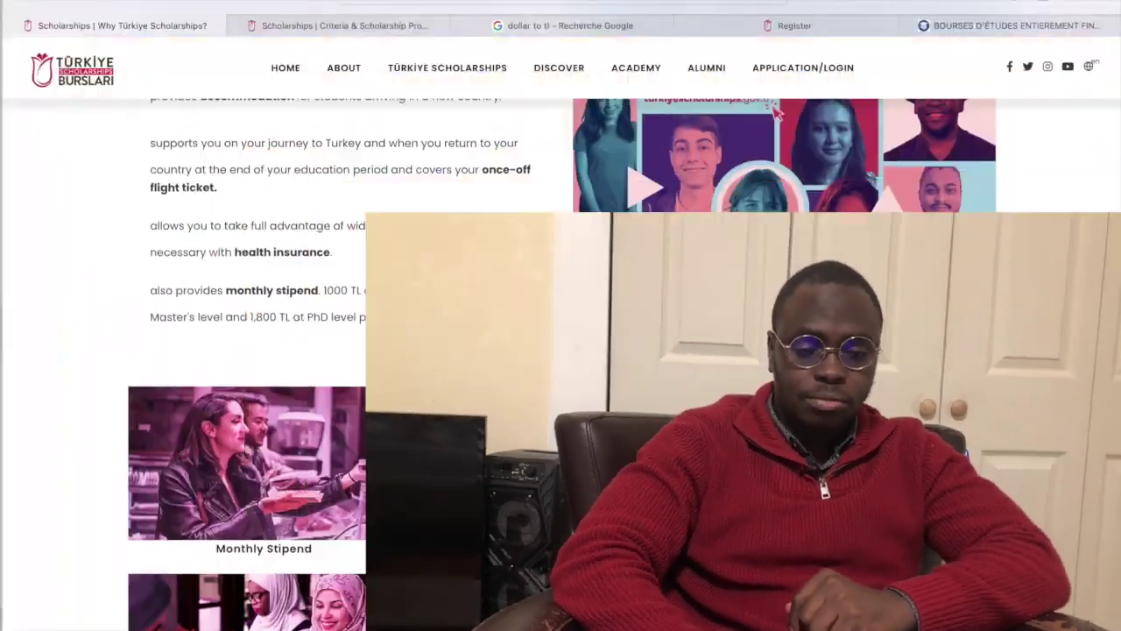
Switch to the Criteria & Scholarship Programs tab and scroll to the minimum grade and age limits
scroll(371, 204, "up", 5)
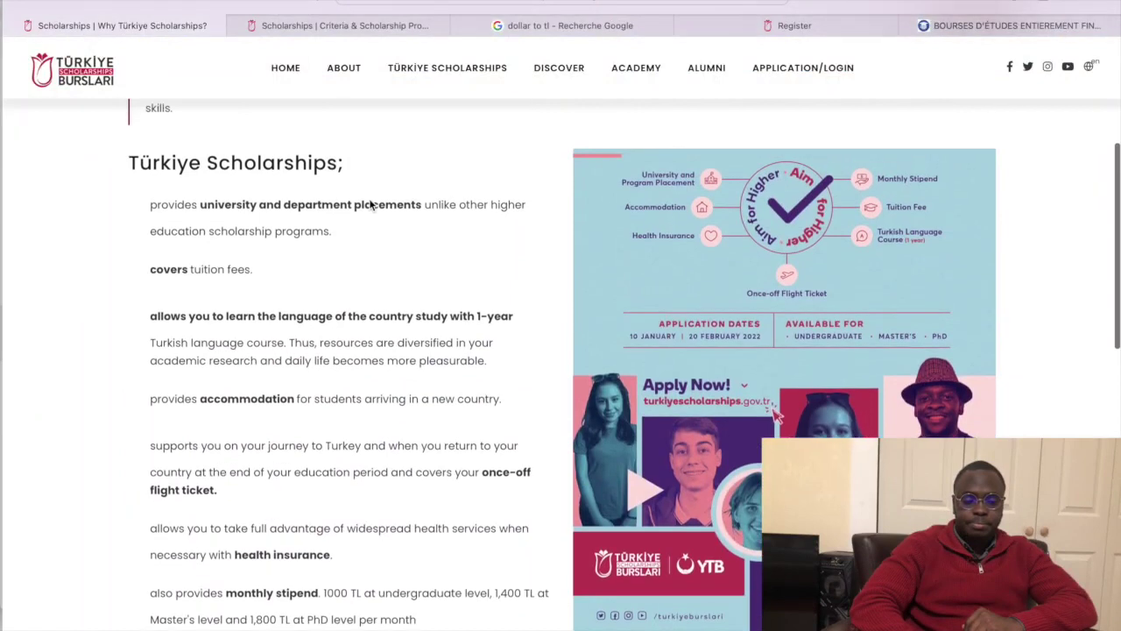
scroll(371, 204, "up", 4)
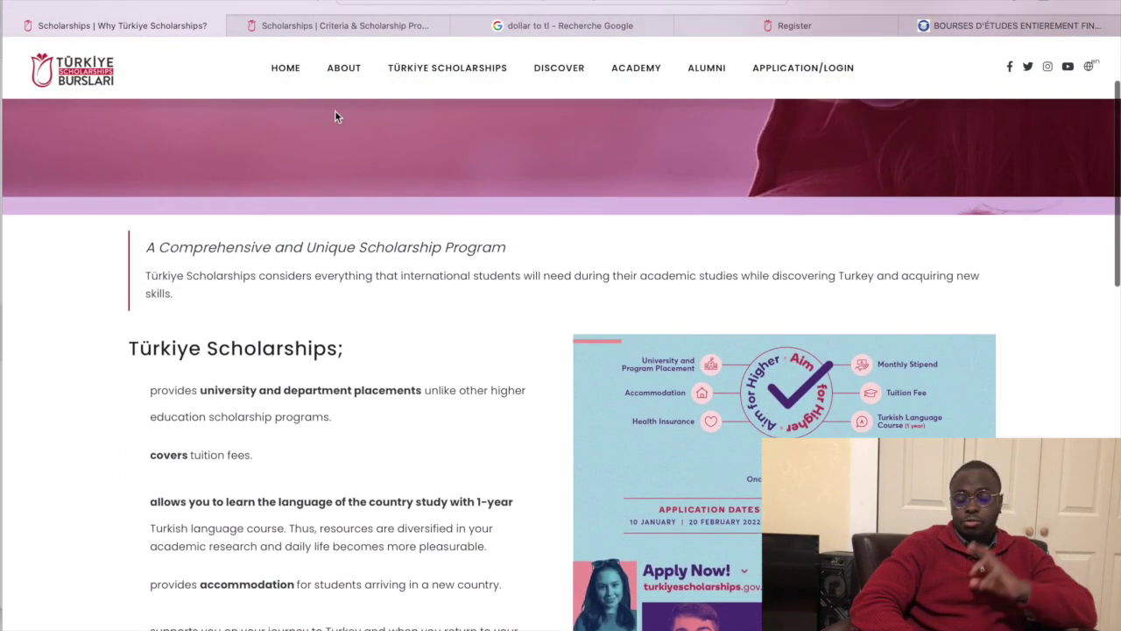
left_click(347, 26)
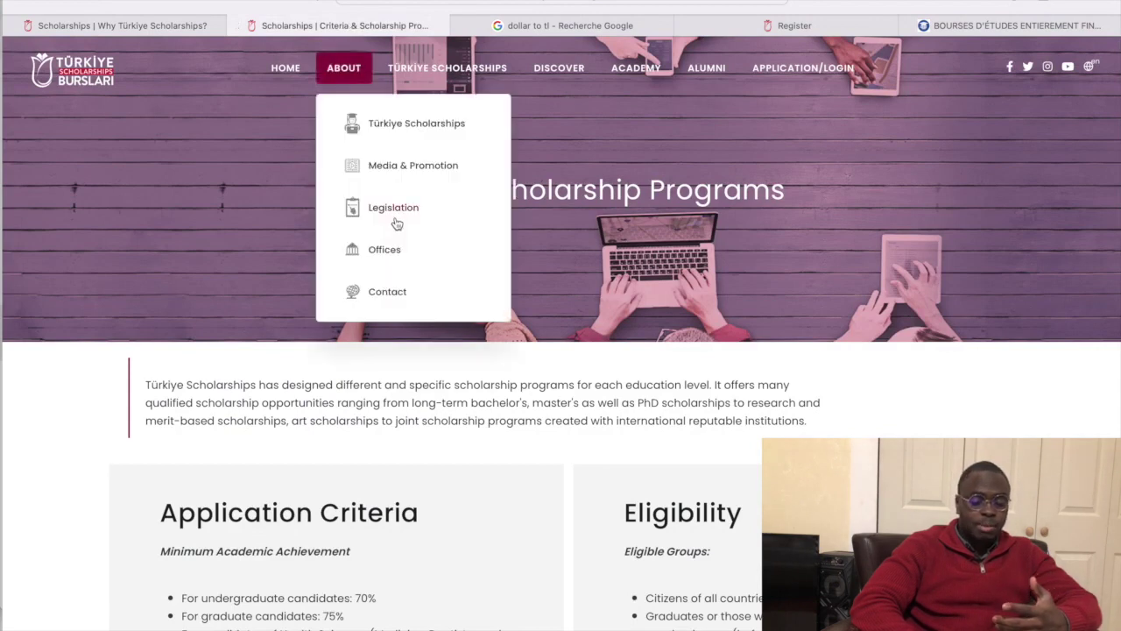
scroll(153, 250, "down", 1)
scroll(250, 391, "down", 3)
scroll(250, 392, "down", 3)
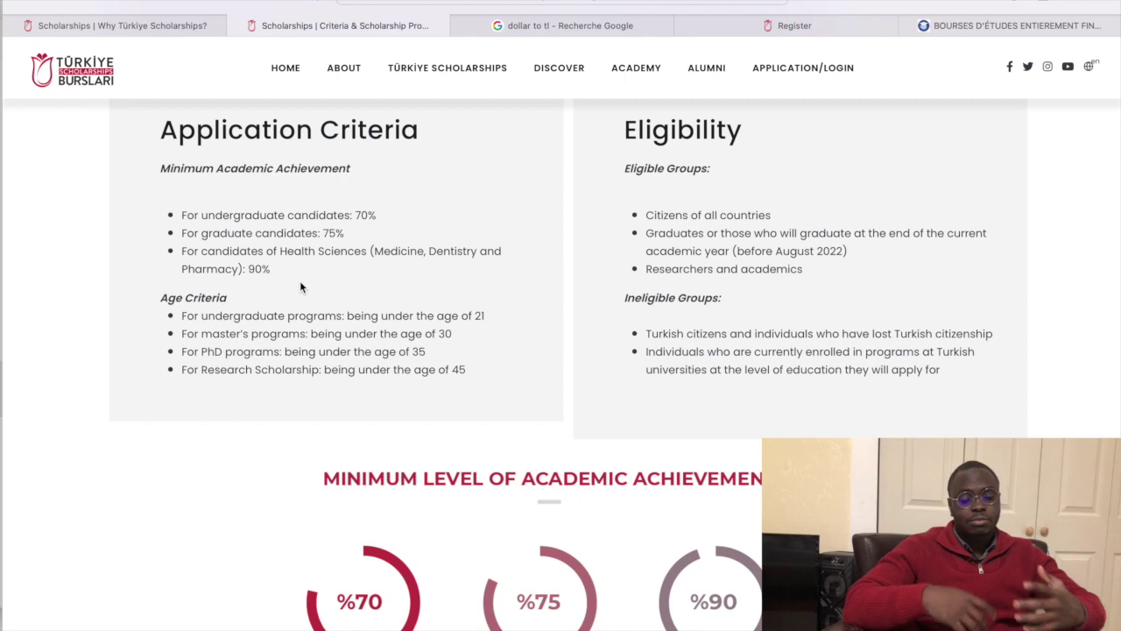
key("XF86AudioMute")
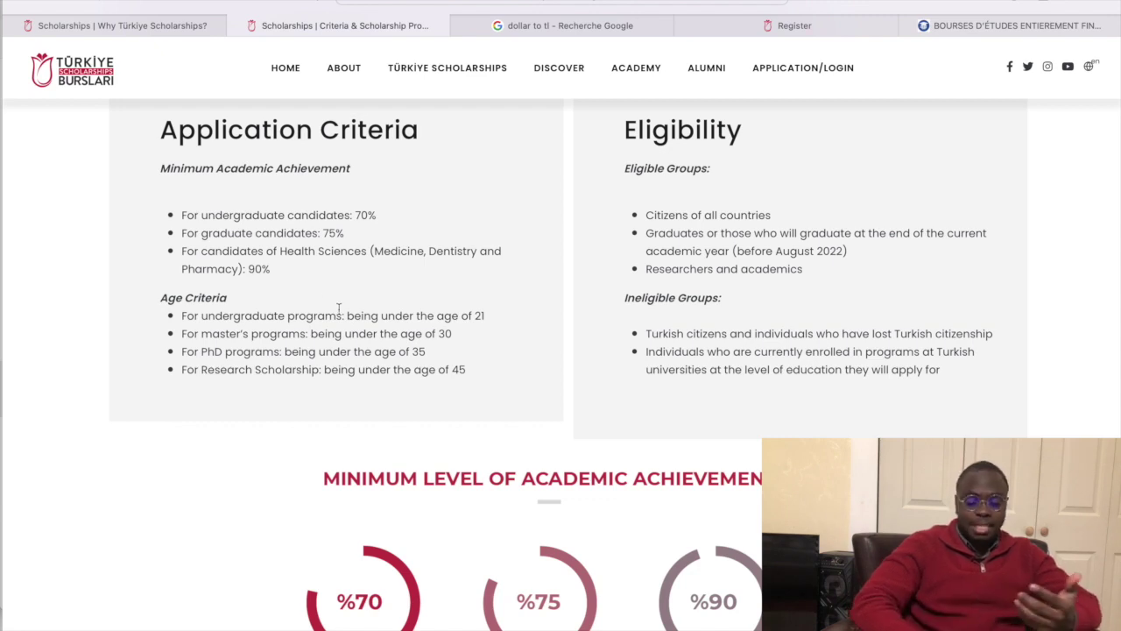
scroll(359, 385, "down", 1)
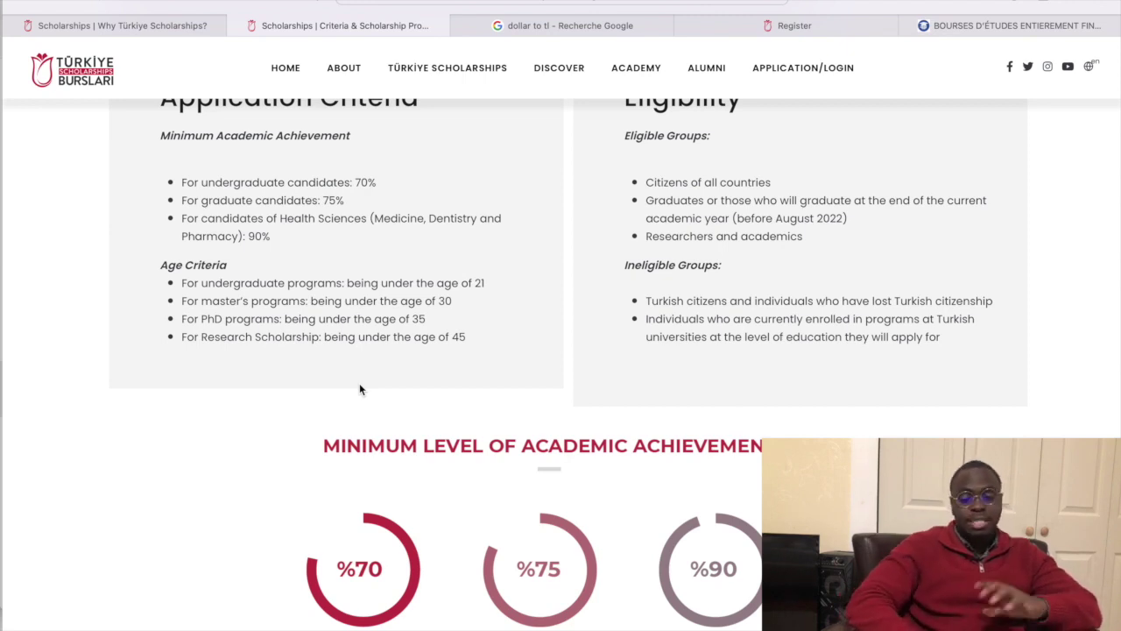
scroll(359, 389, "up", 1)
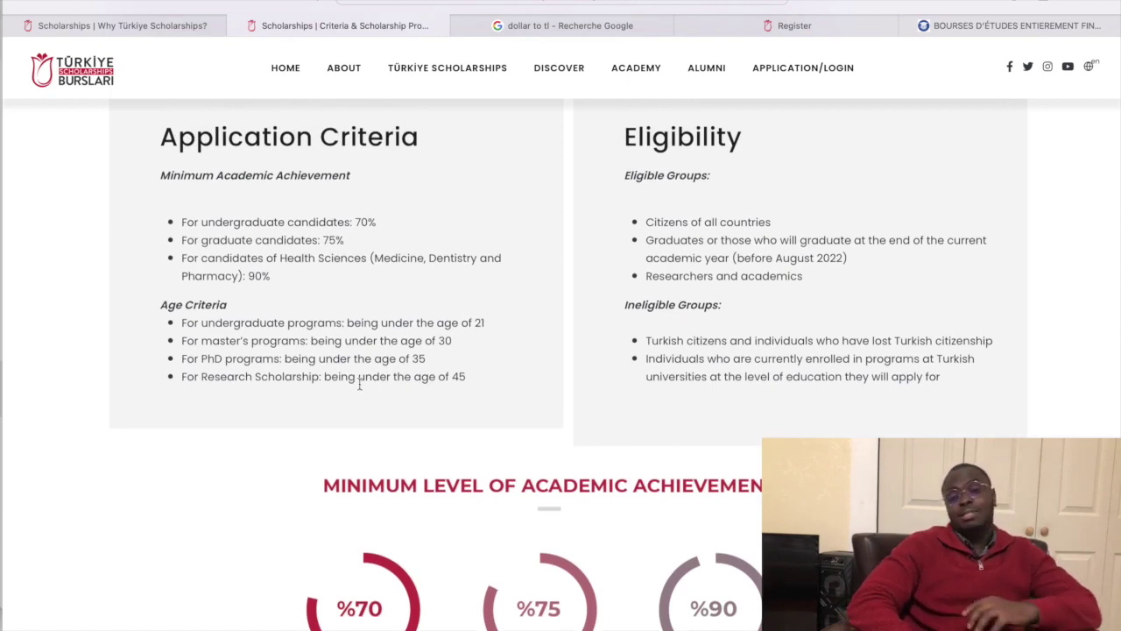
scroll(360, 386, "up", 2)
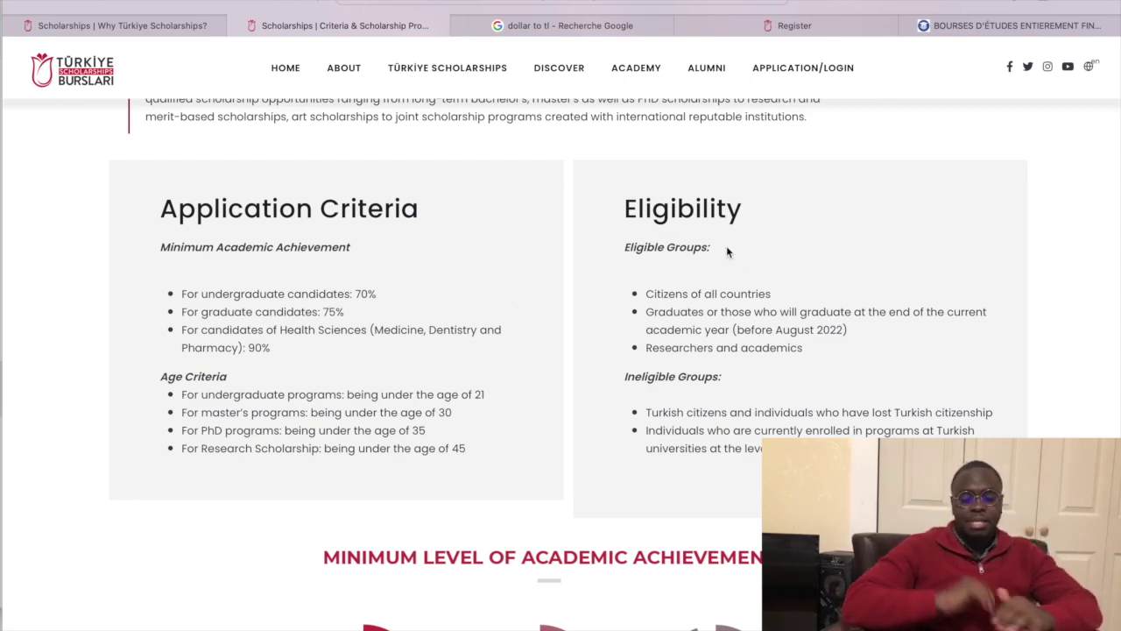
scroll(797, 419, "down", 2)
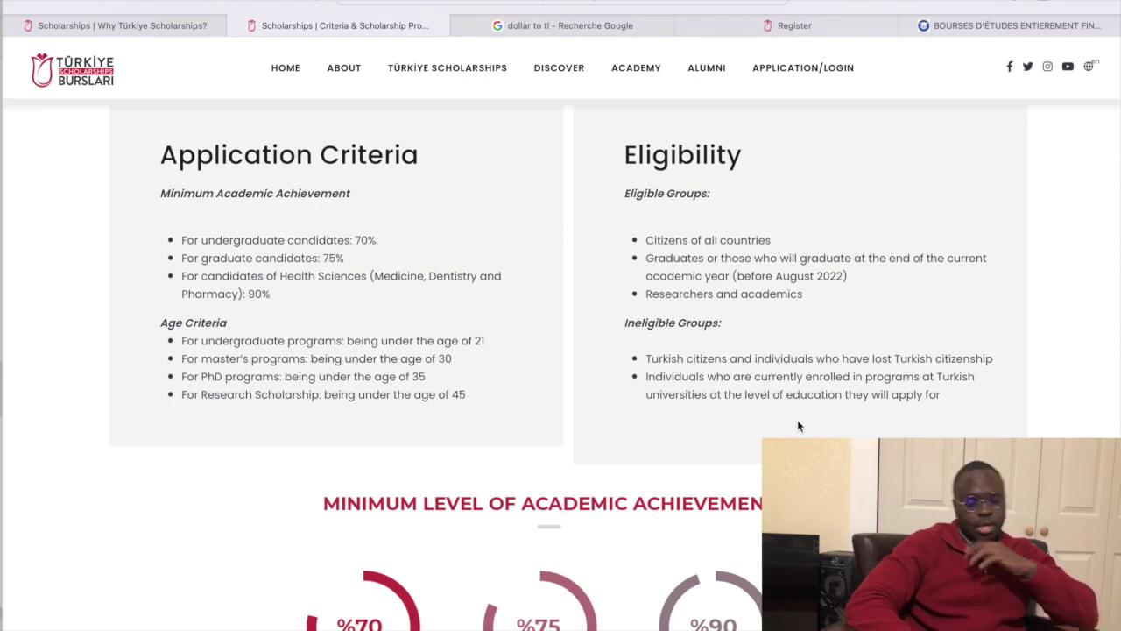
scroll(797, 420, "down", 1)
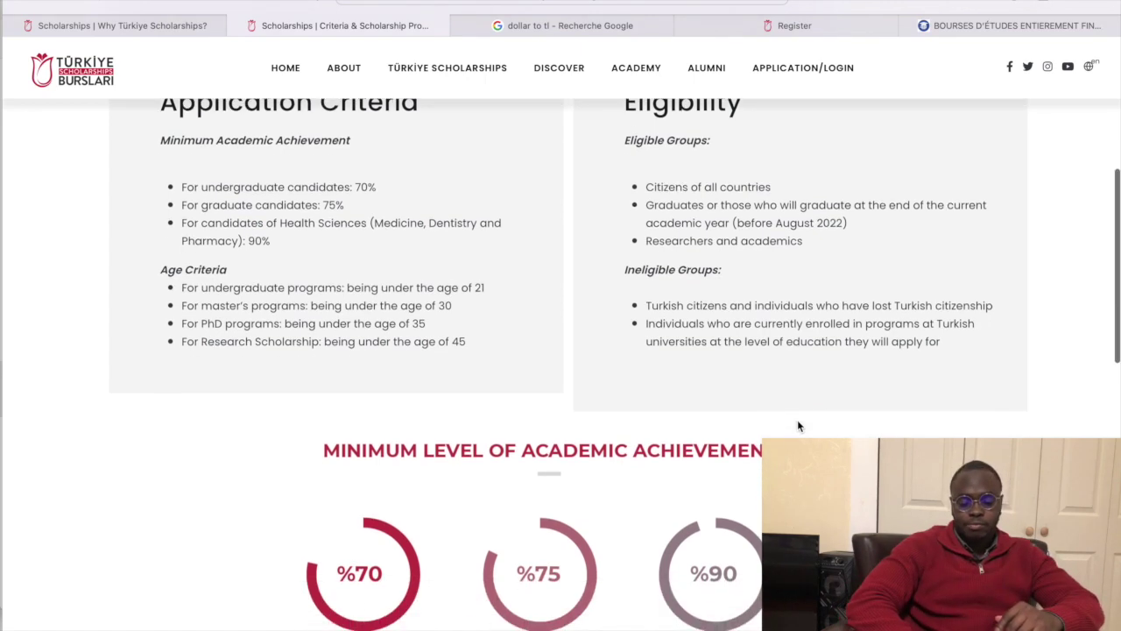
scroll(797, 425, "down", 3)
scroll(797, 426, "down", 12)
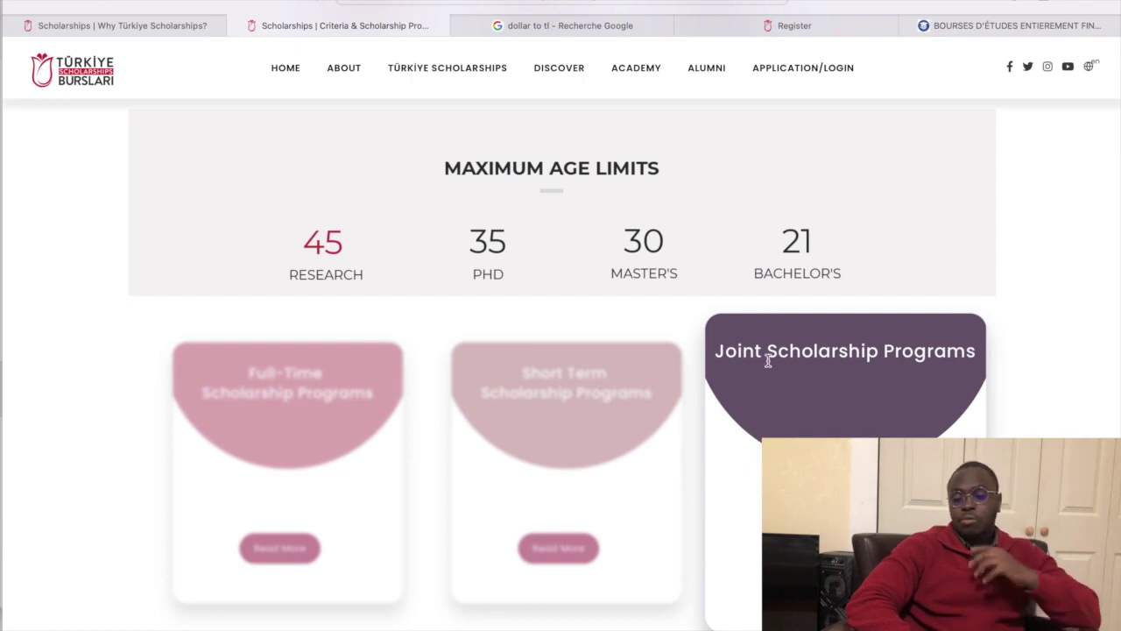
Read the French scholarship article's eligibility criteria and its 20 Février 2022 Candidature deadline
left_click(953, 26)
scroll(454, 414, "up", 15)
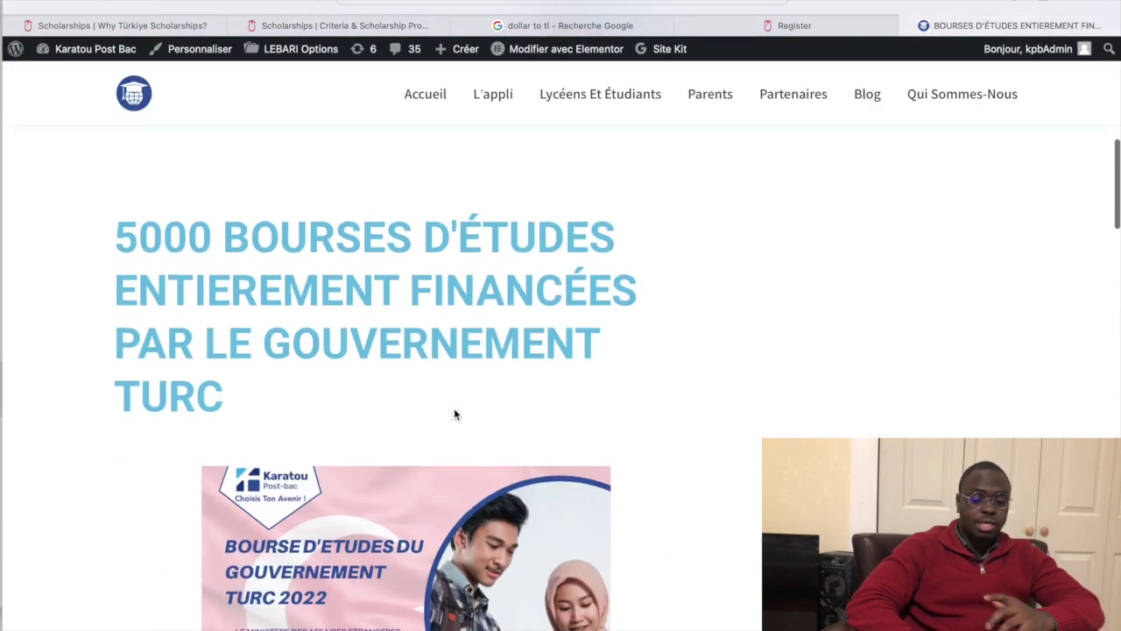
scroll(454, 414, "down", 14)
scroll(454, 414, "down", 5)
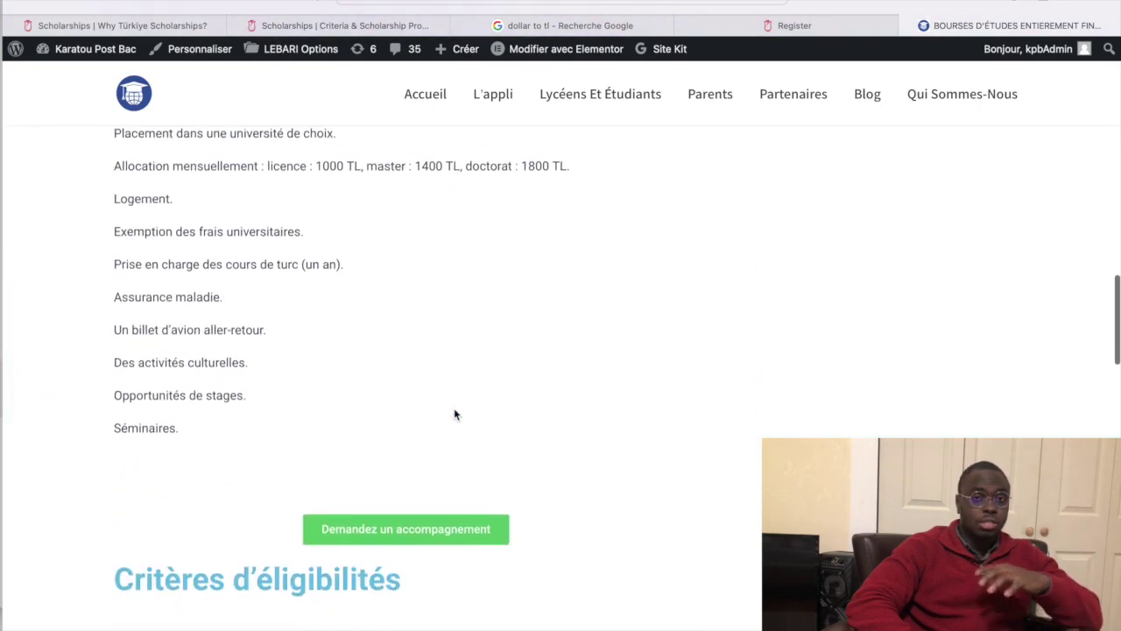
scroll(454, 414, "down", 1)
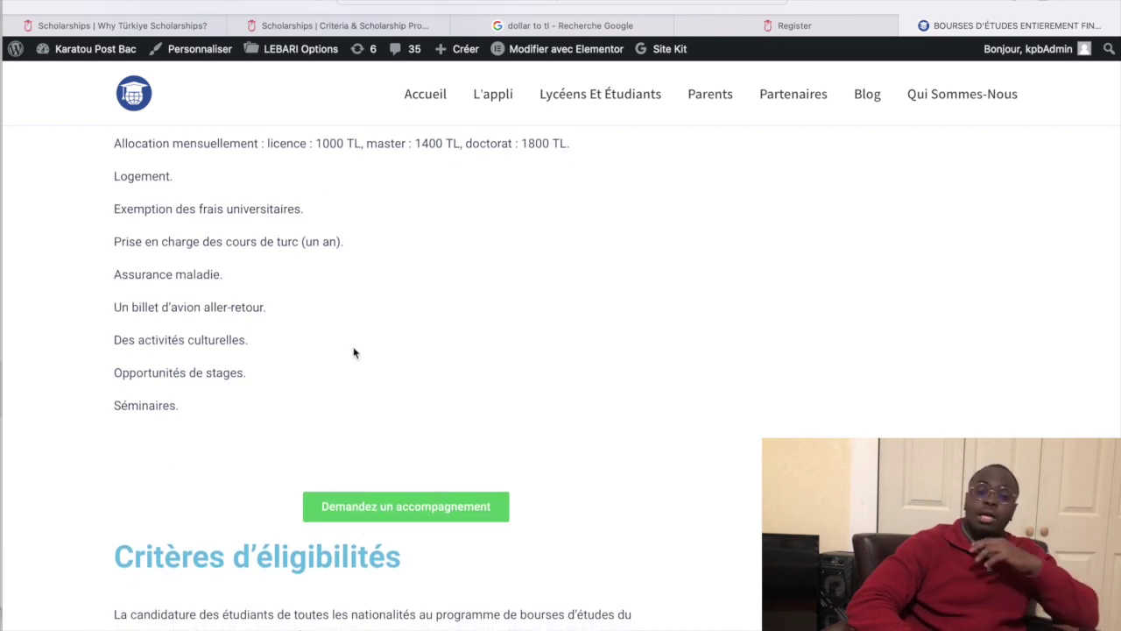
scroll(350, 354, "down", 1)
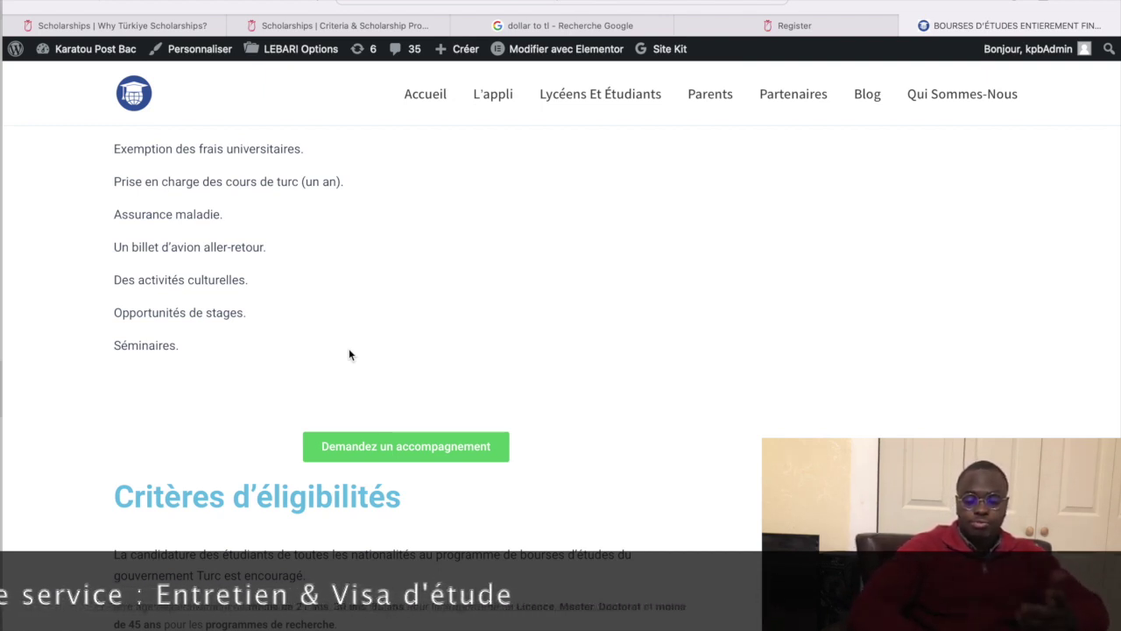
scroll(348, 351, "down", 3)
scroll(348, 353, "down", 5)
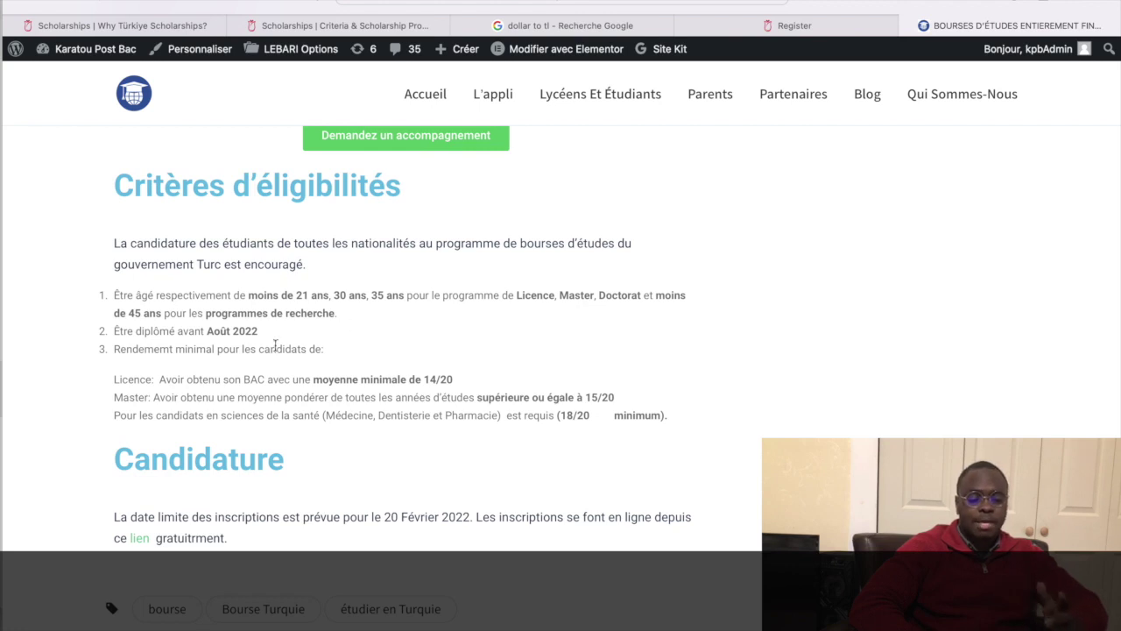
scroll(275, 345, "down", 2)
scroll(275, 347, "up", 6)
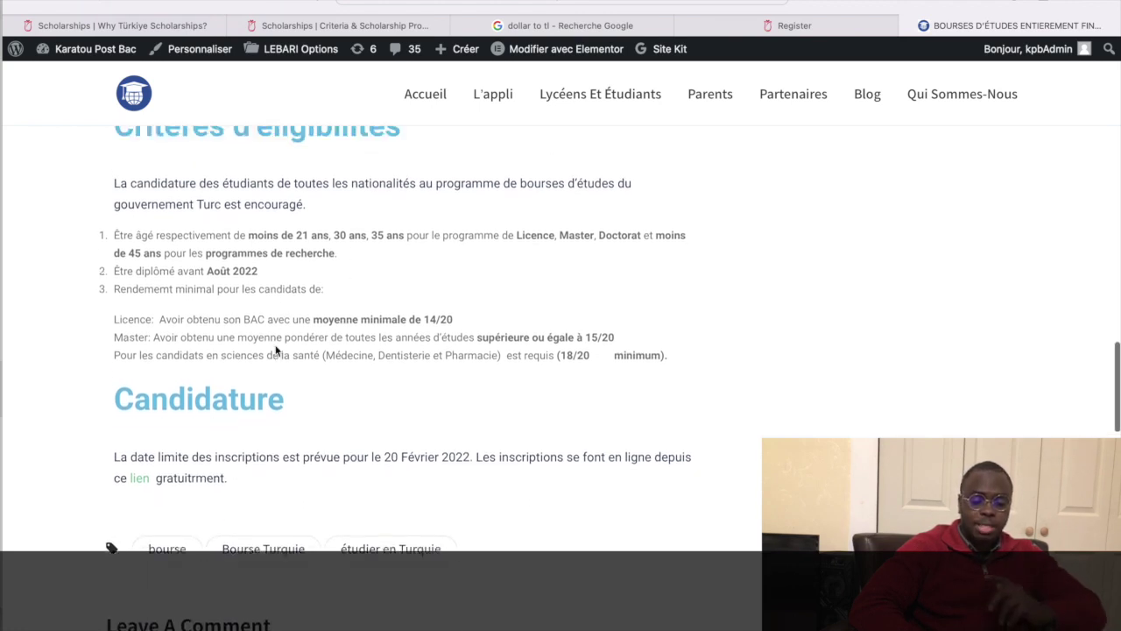
scroll(275, 351, "up", 5)
scroll(275, 350, "down", 15)
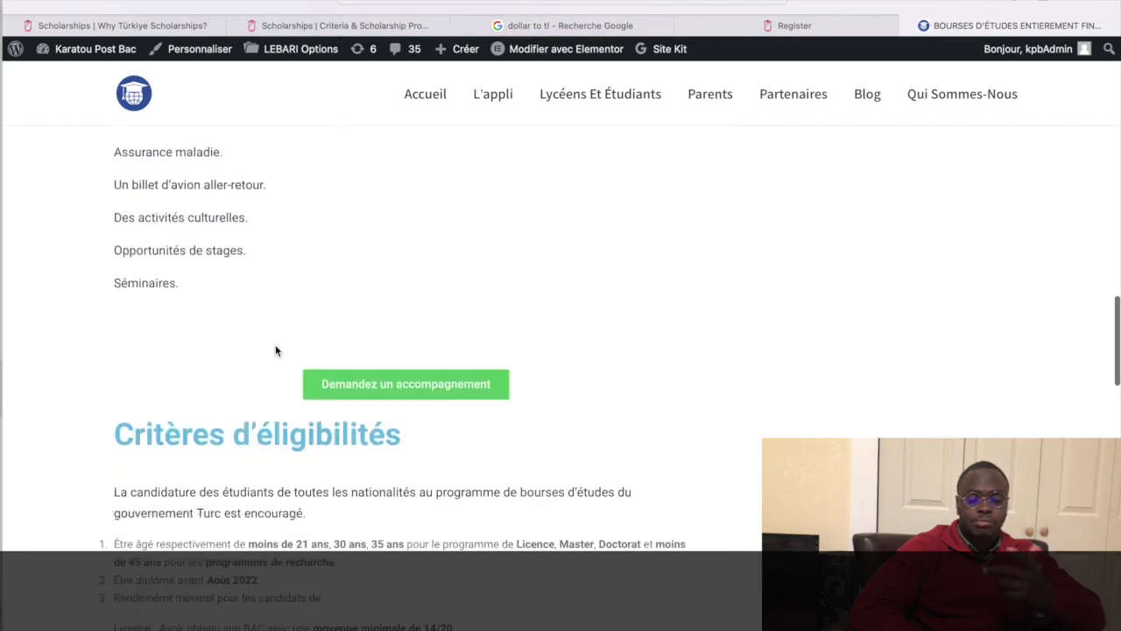
scroll(275, 351, "up", 2)
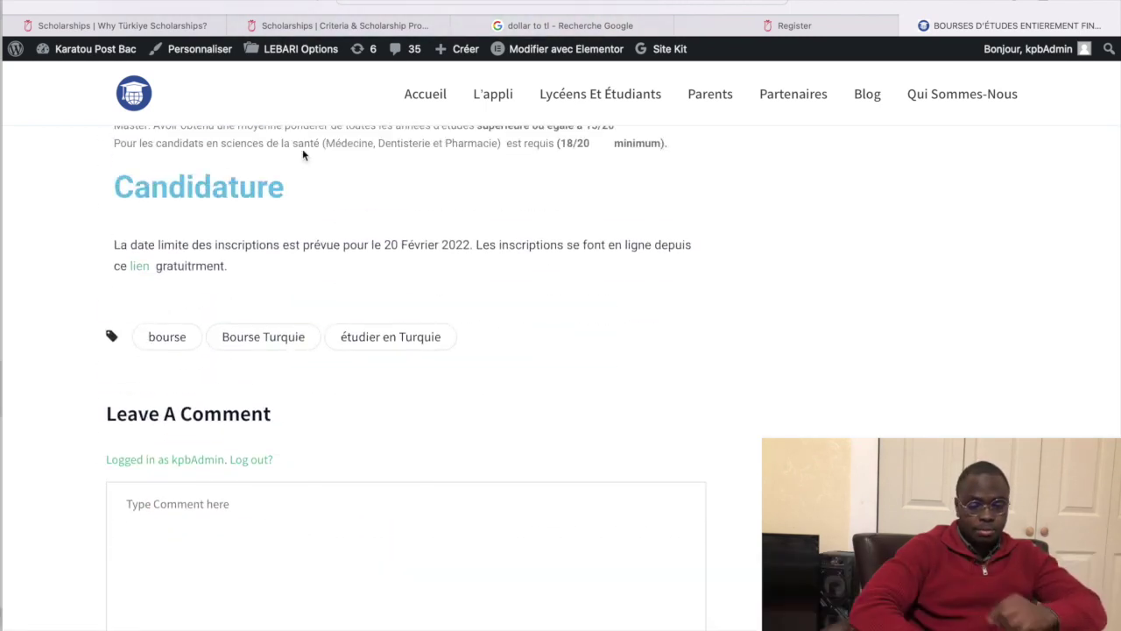
Go from the registration tab to the Türkiye Scholarships Information System login page via Home Page
left_click(777, 28)
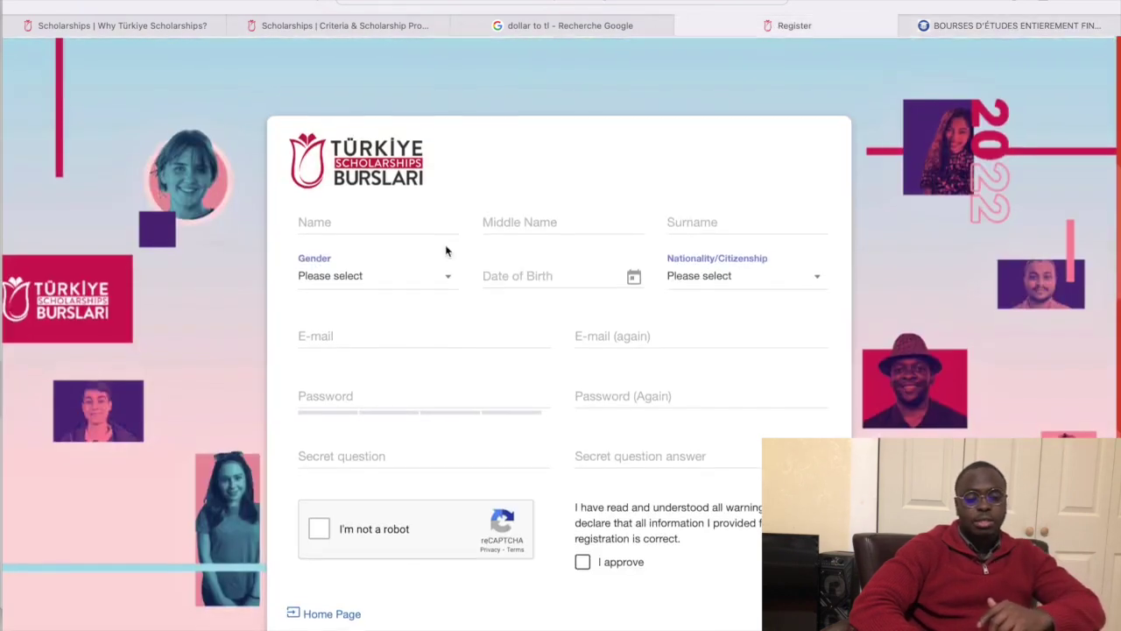
left_click(133, 5)
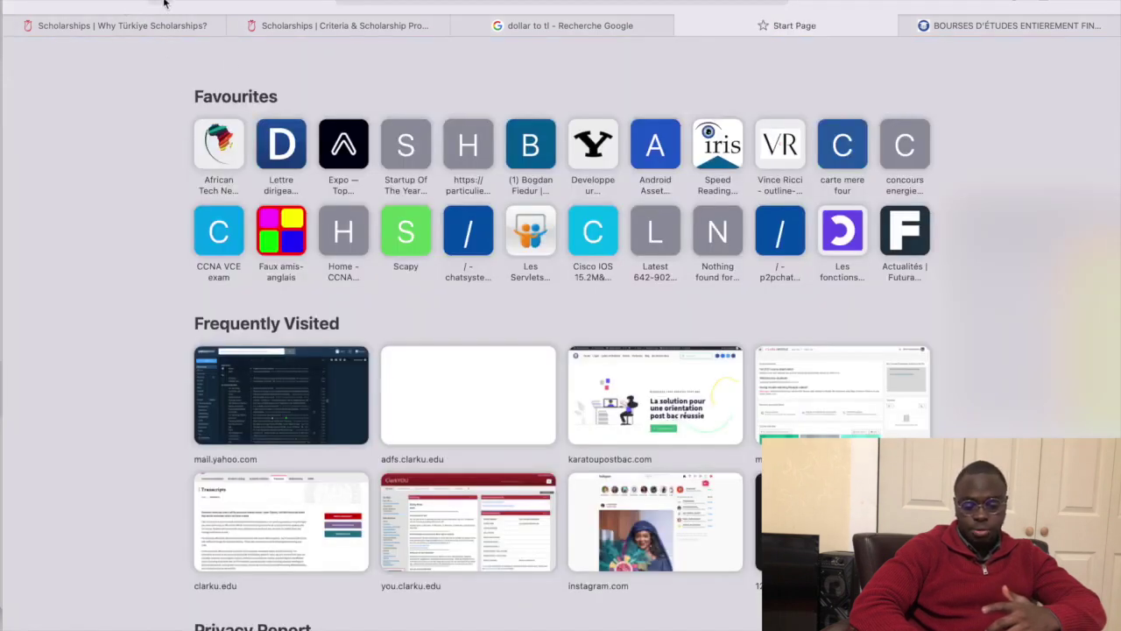
left_click(164, 4)
scroll(540, 313, "down", 3)
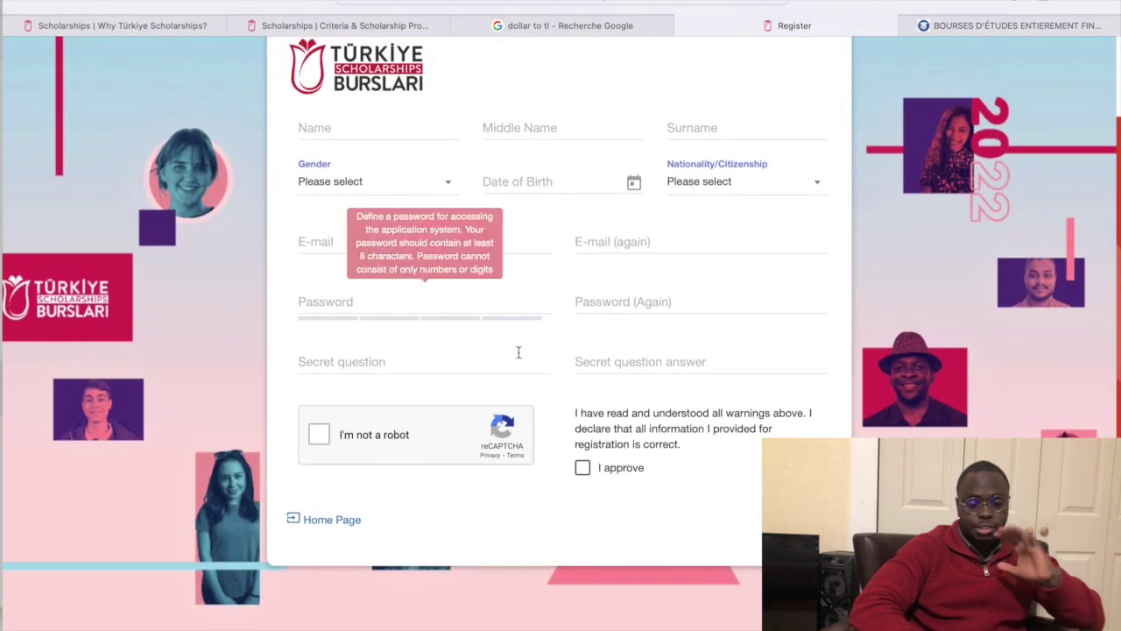
left_click(326, 520)
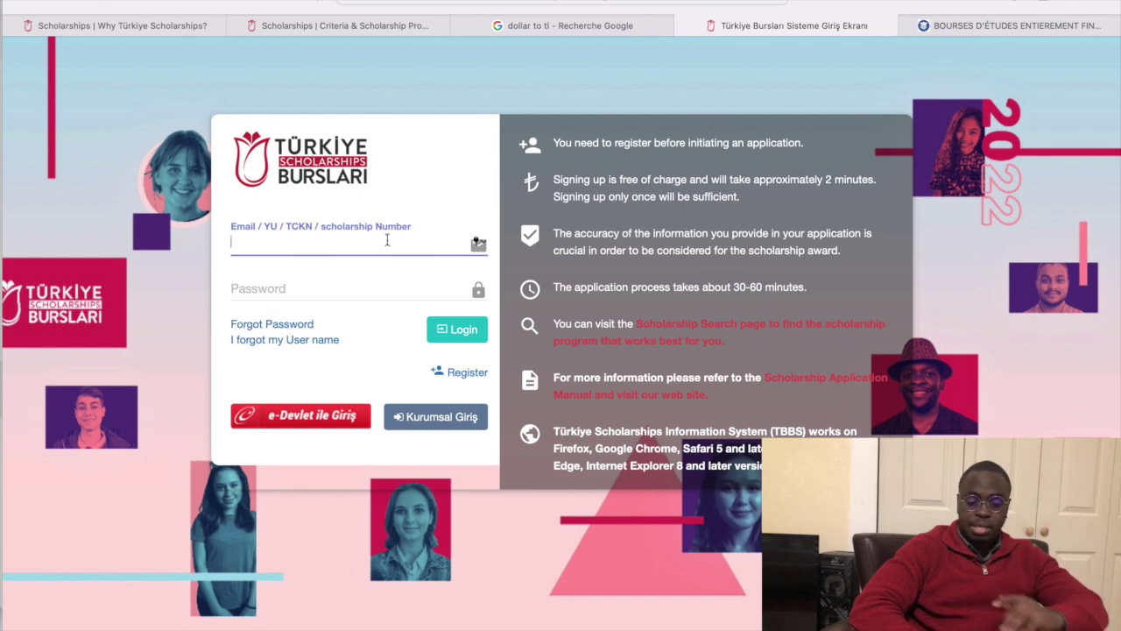
Open the new account form and enter the applicant's first name and surname, leaving middle name blank
left_click(457, 373)
left_click(375, 223)
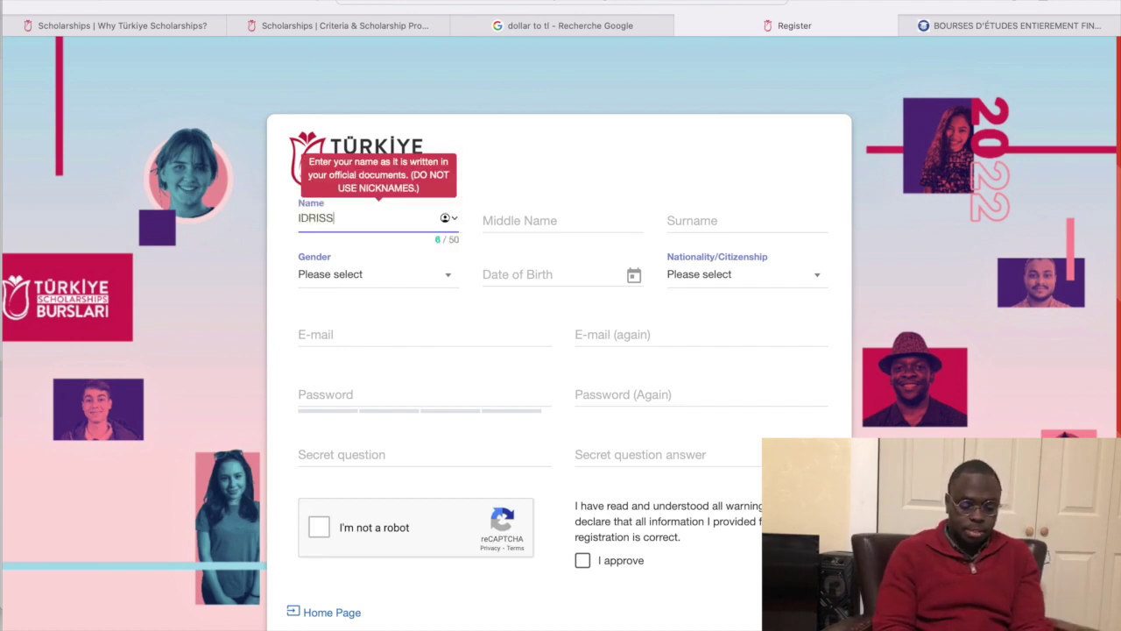
left_click(561, 219)
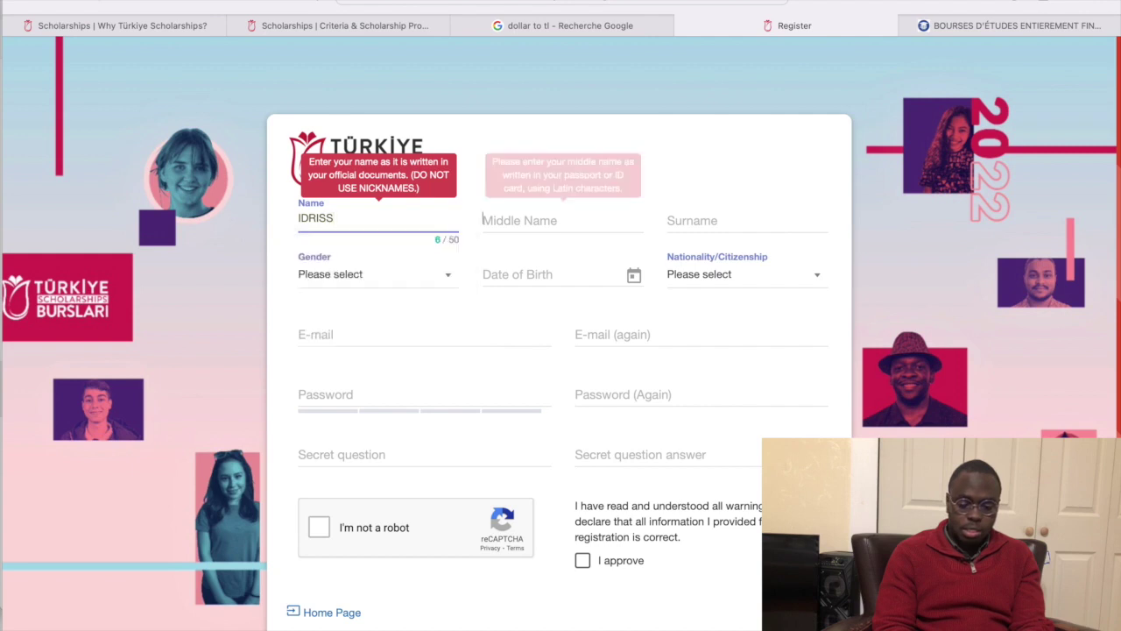
key("Tab")
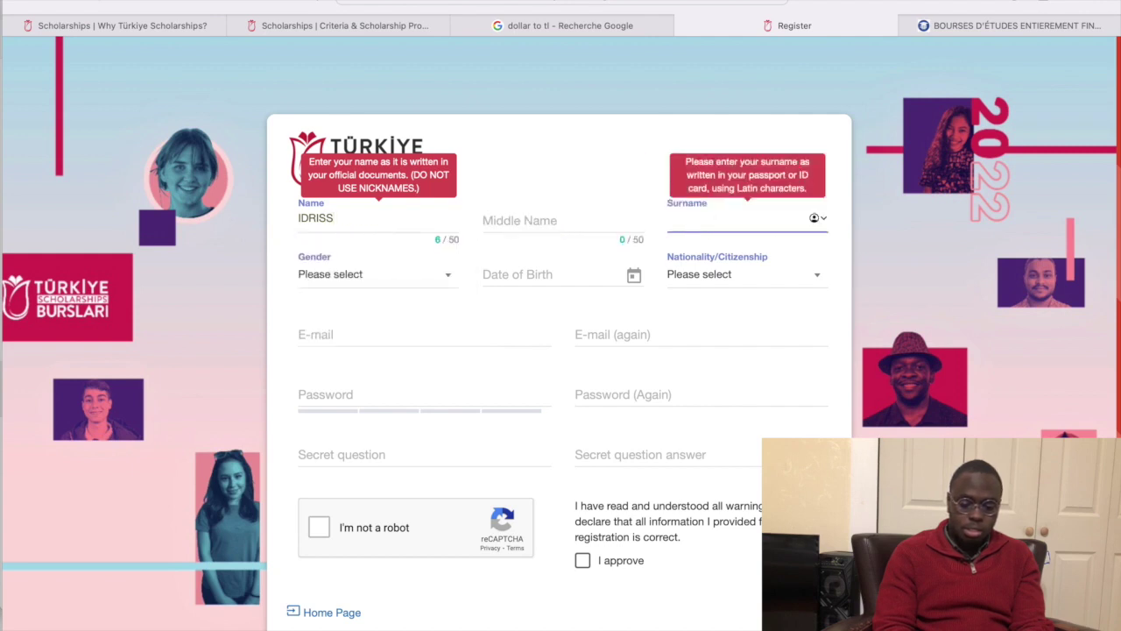
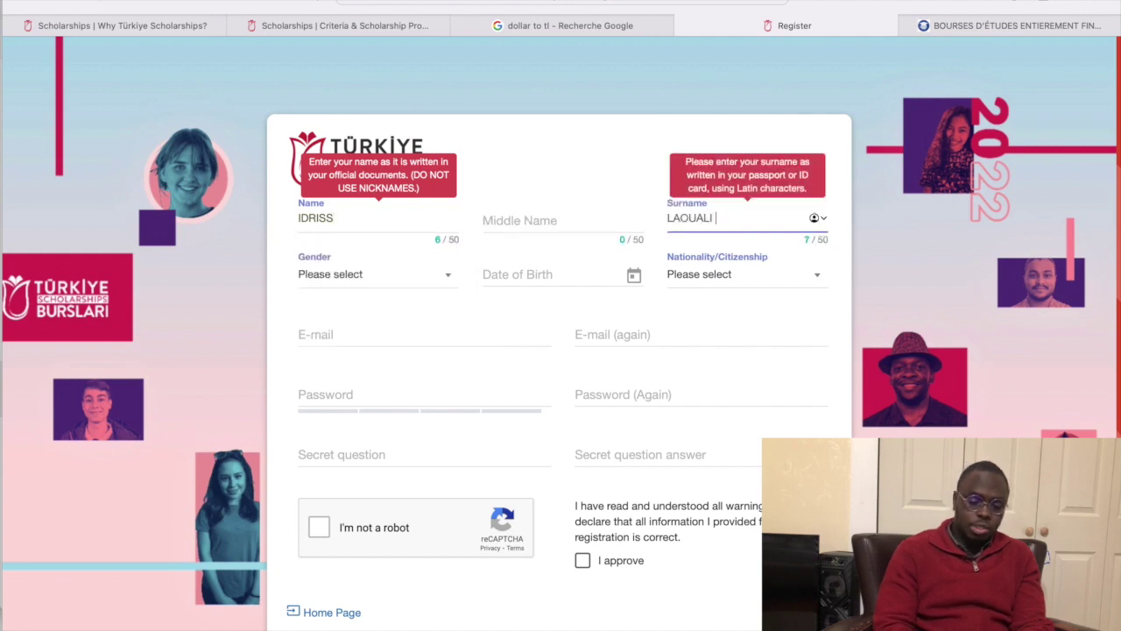
key("Tab")
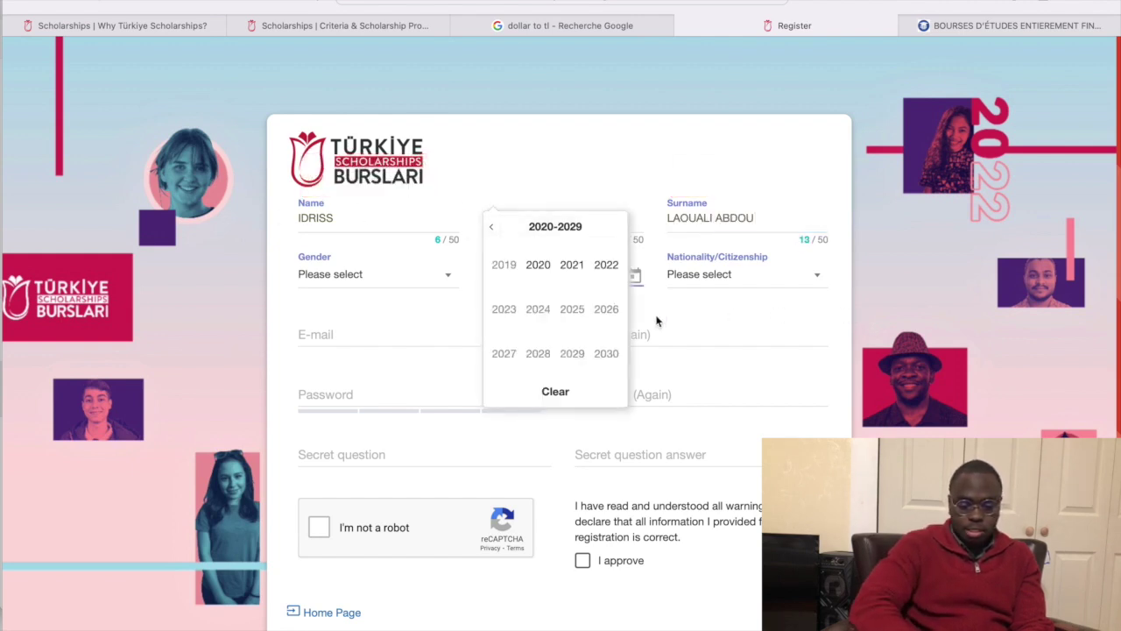
Set the date of birth to 12 July 1995
left_click(726, 333)
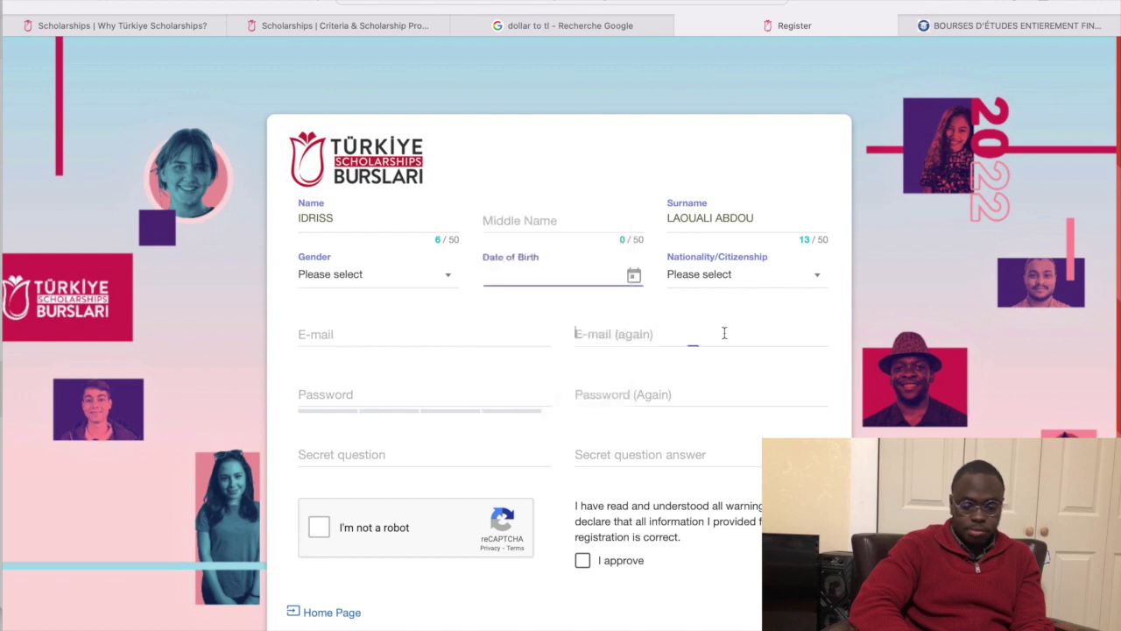
left_click(541, 273)
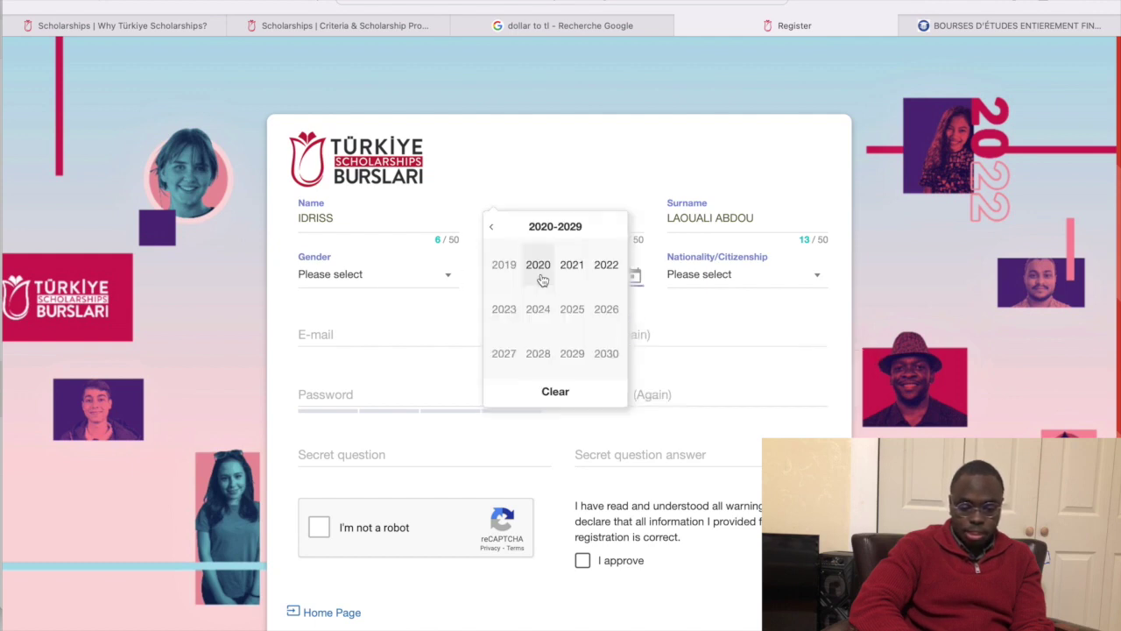
left_click(492, 226)
left_click(492, 227)
left_click(491, 227)
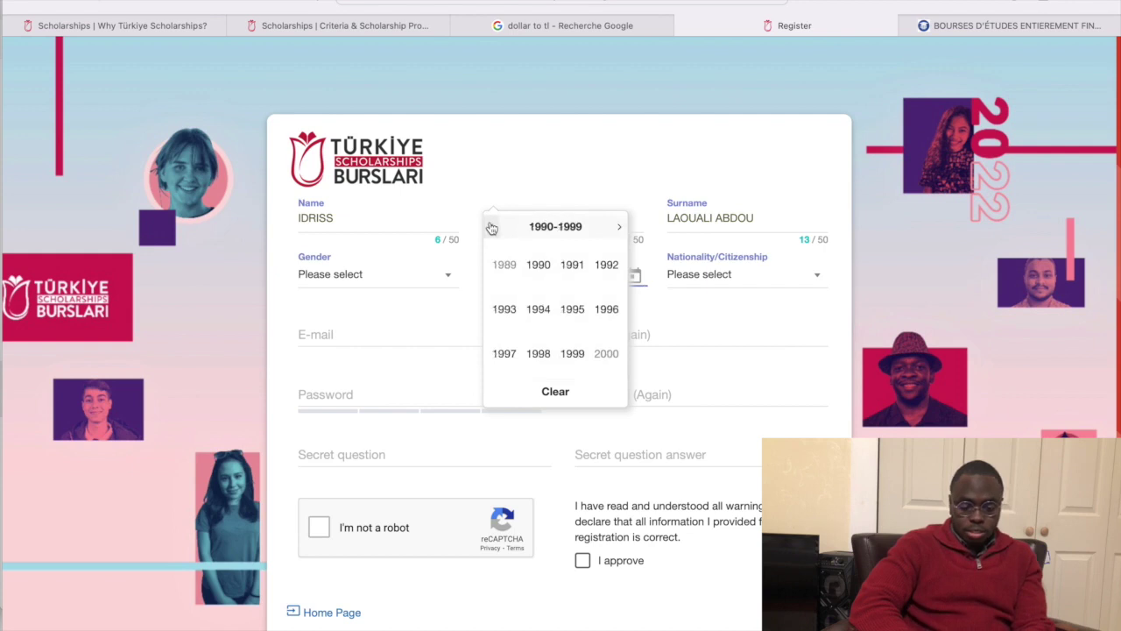
left_click(582, 320)
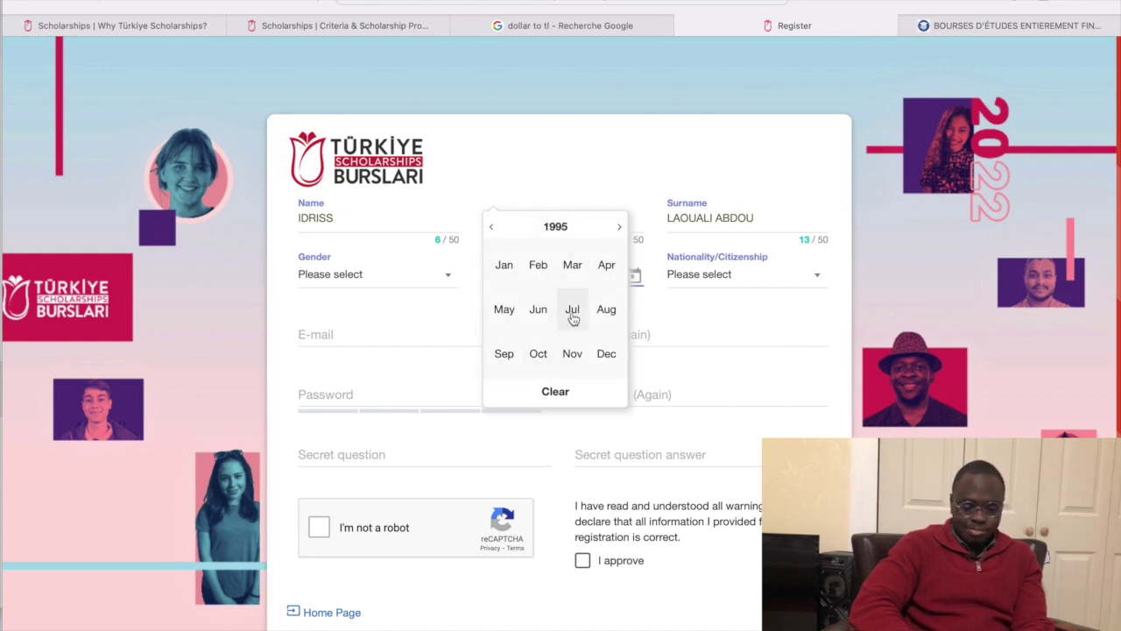
left_click(573, 316)
left_click(569, 321)
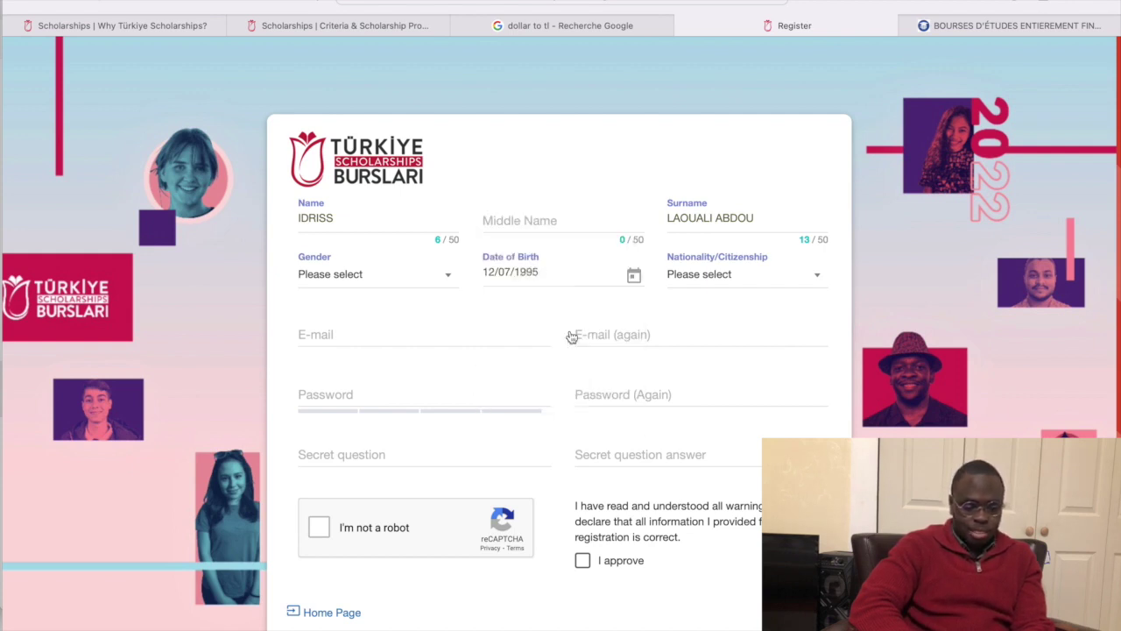
Choose Male as the gender and Niger as the nationality
left_click(372, 278)
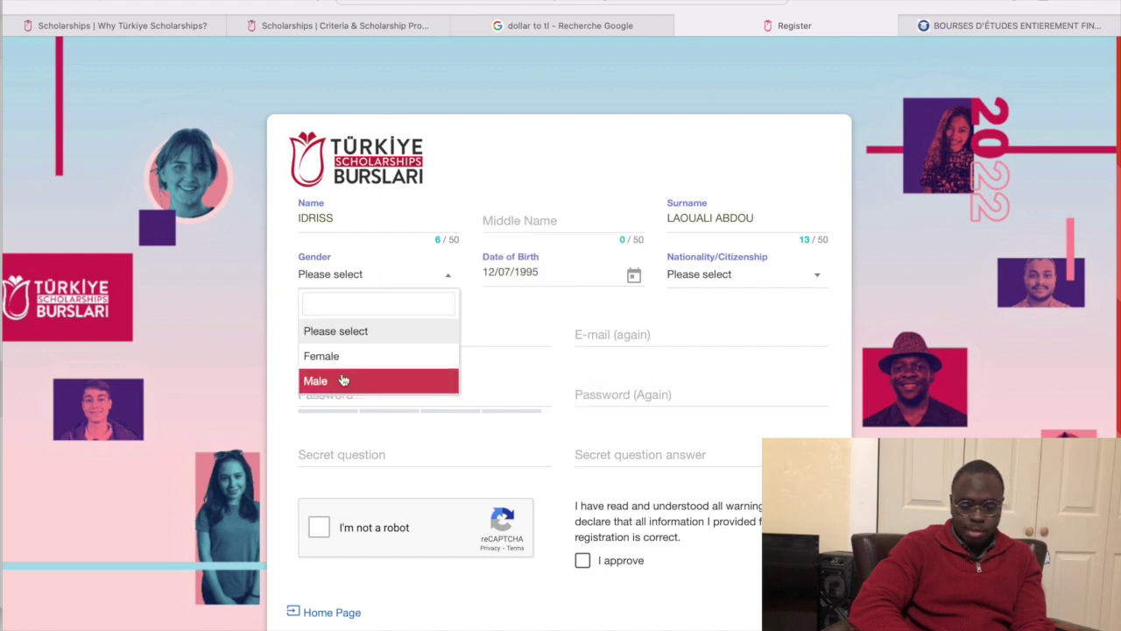
left_click(411, 380)
left_click(748, 275)
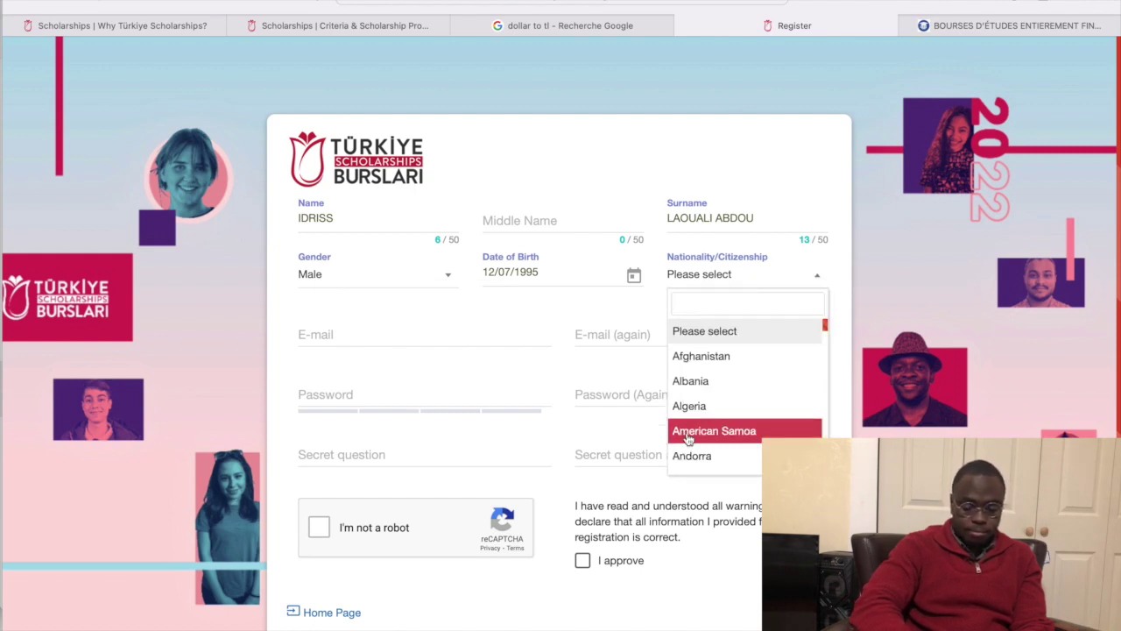
type("niger")
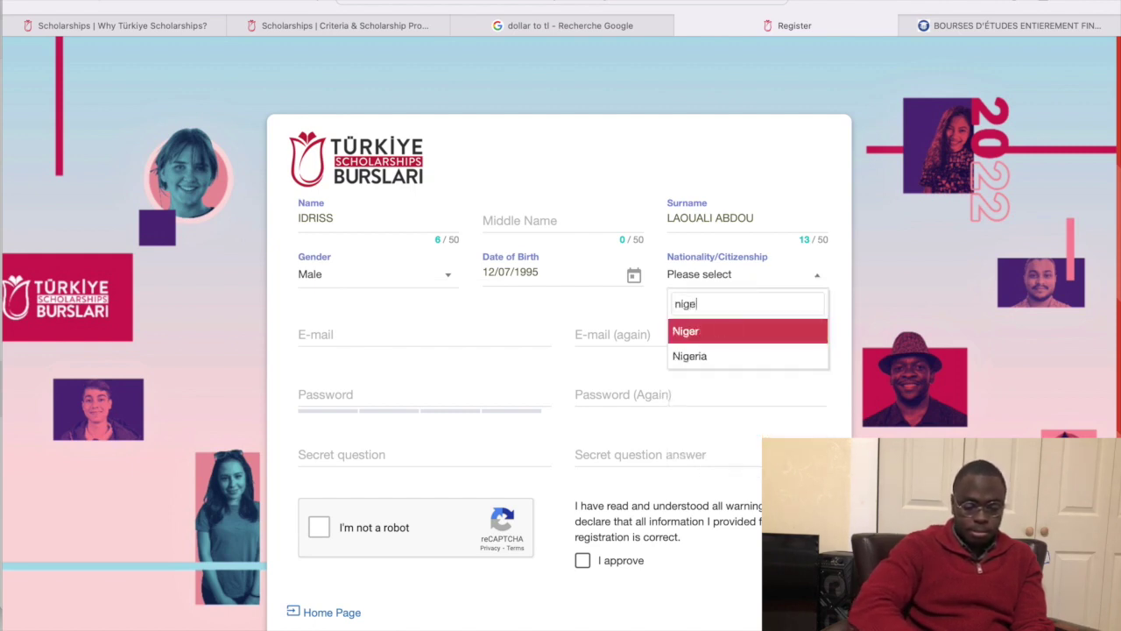
key("Return")
Enter the applicant's e-mail address in both the e-mail and confirmation fields
left_click(410, 328)
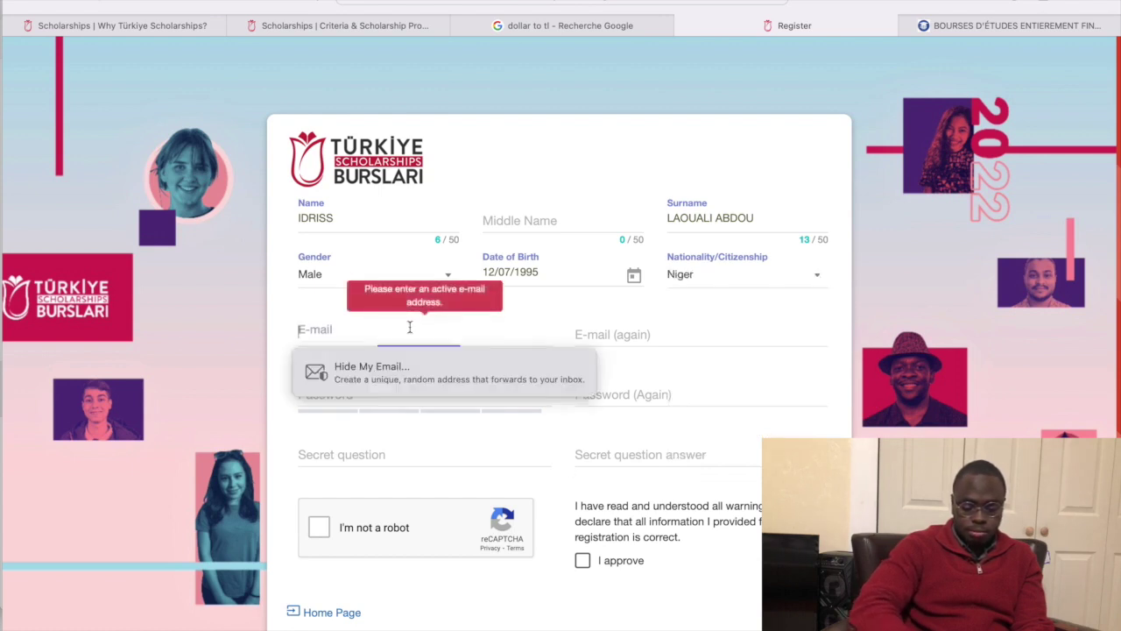
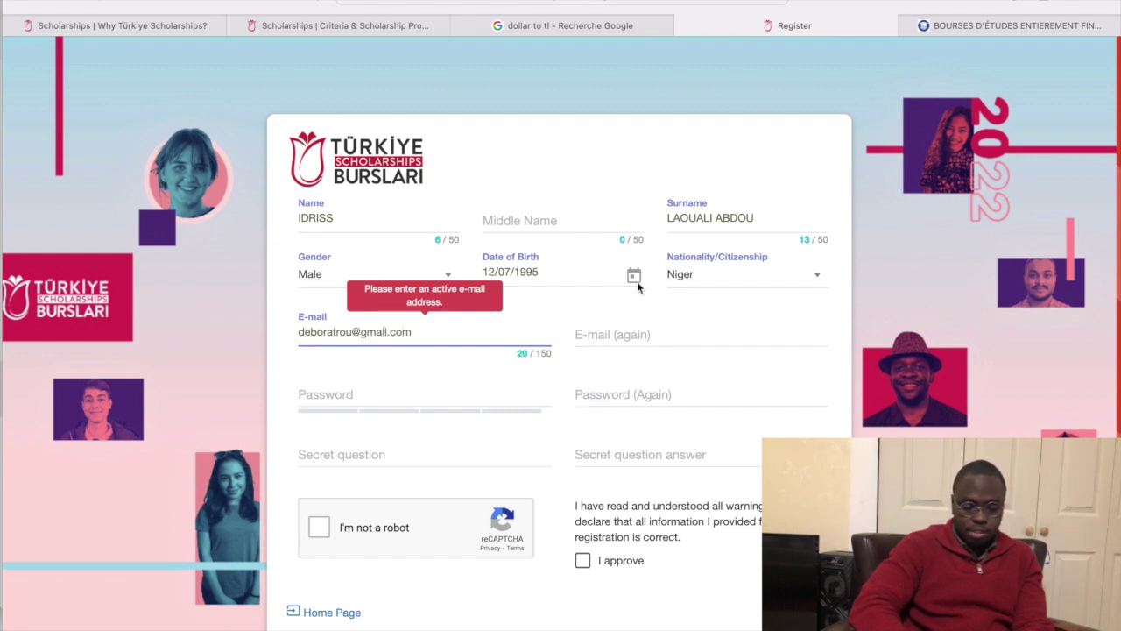
left_click(611, 324)
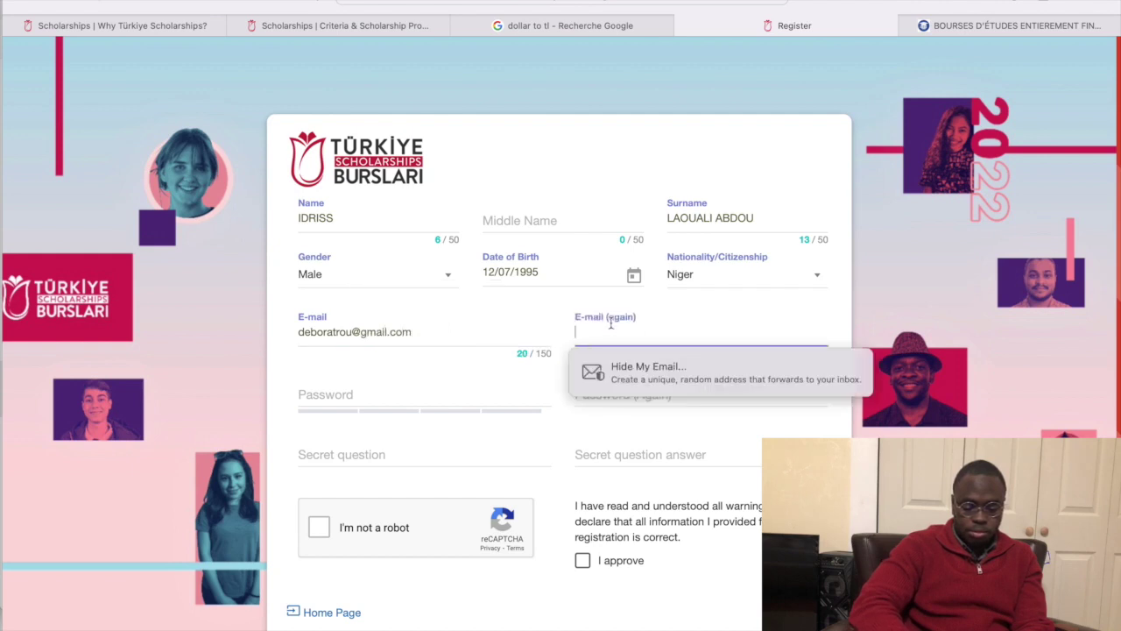
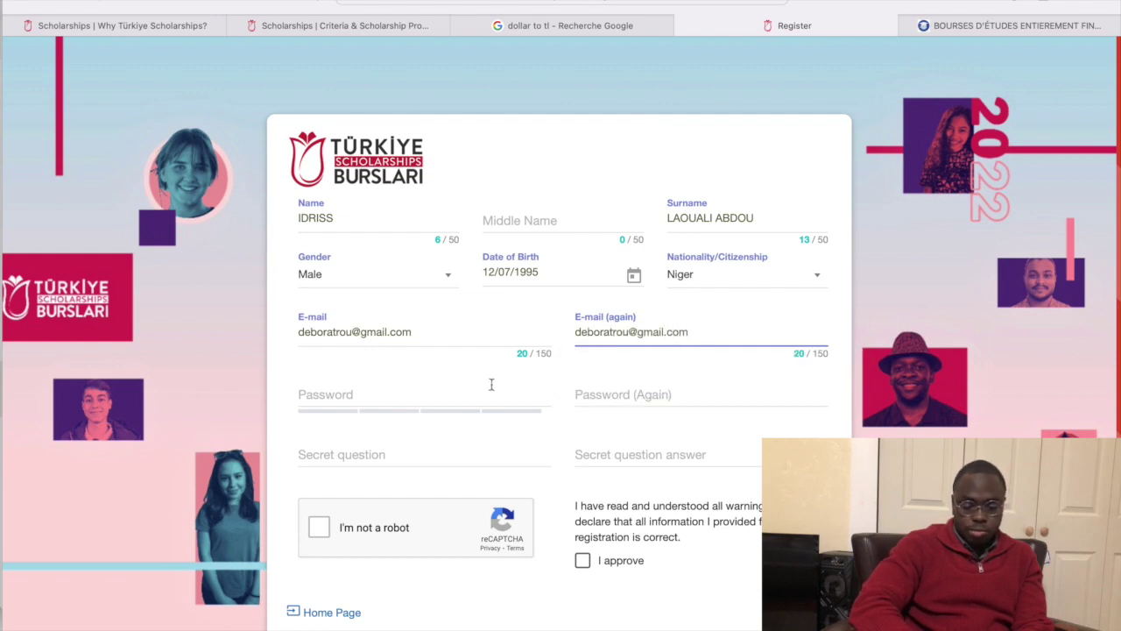
Use a suggested strong password, add secret question 'My name' with its answer, then tick reCAPTCHA and 'I approve'
left_click(491, 384)
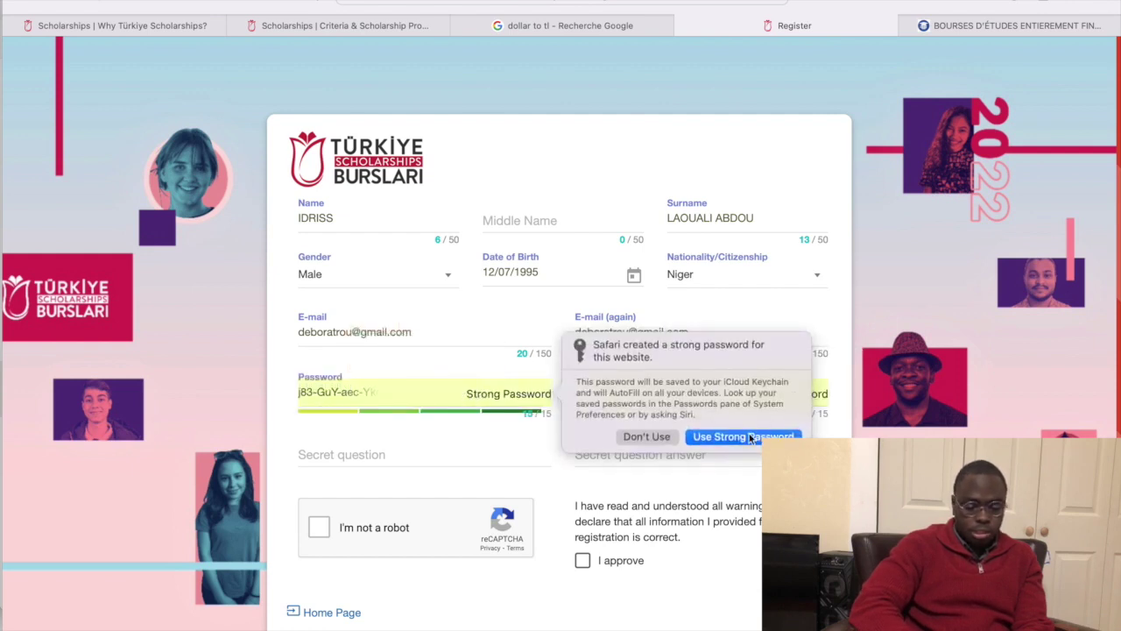
left_click(745, 436)
scroll(357, 431, "down", 2)
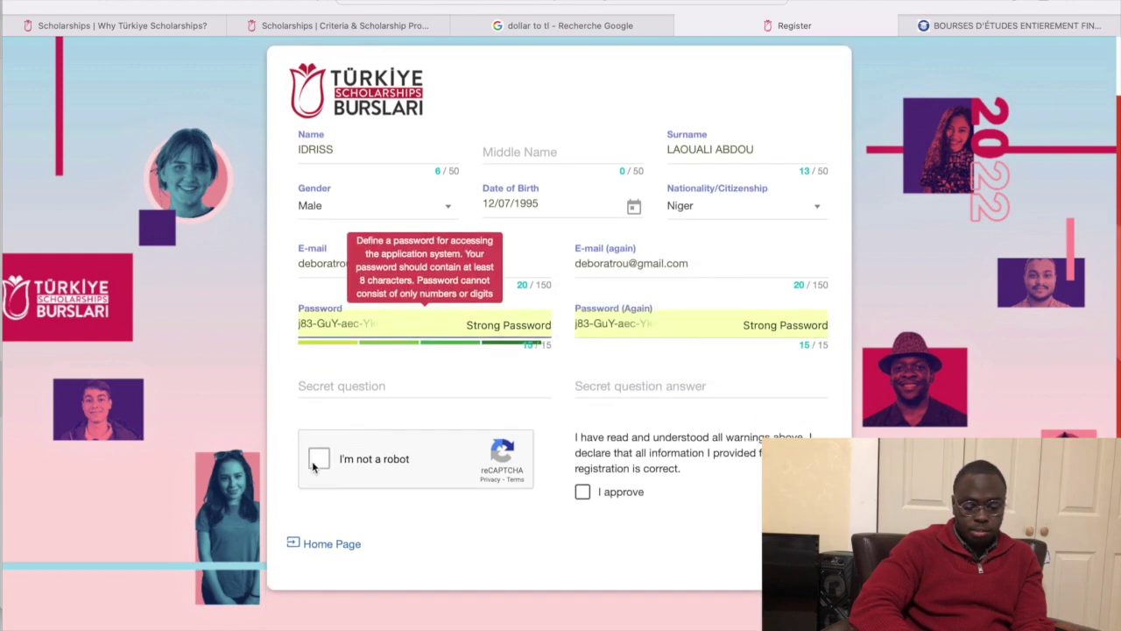
left_click(322, 386)
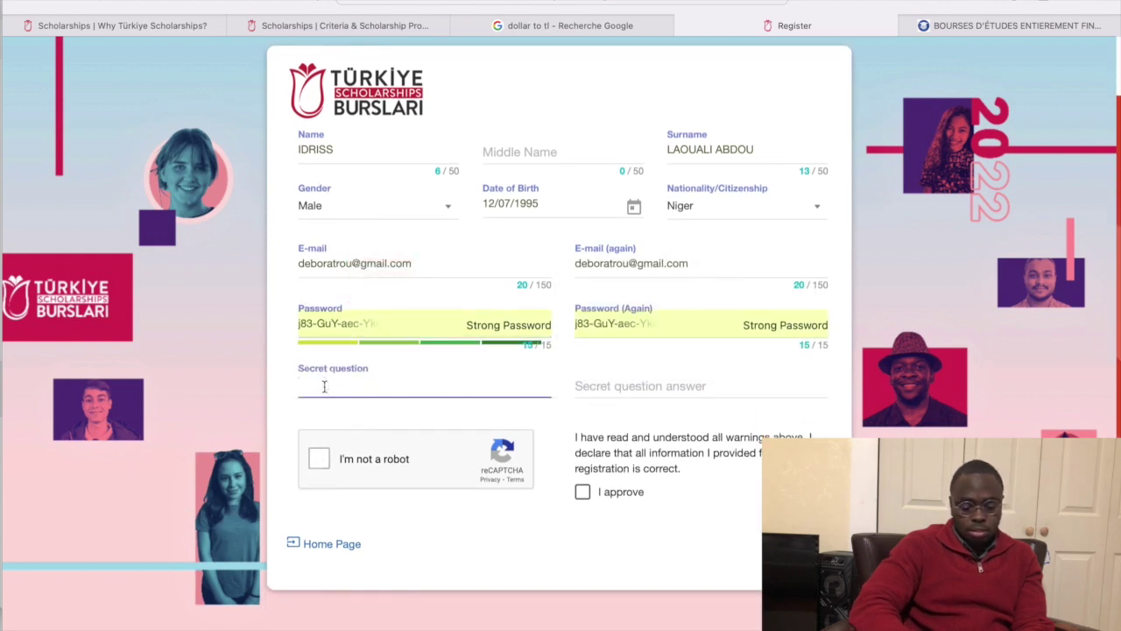
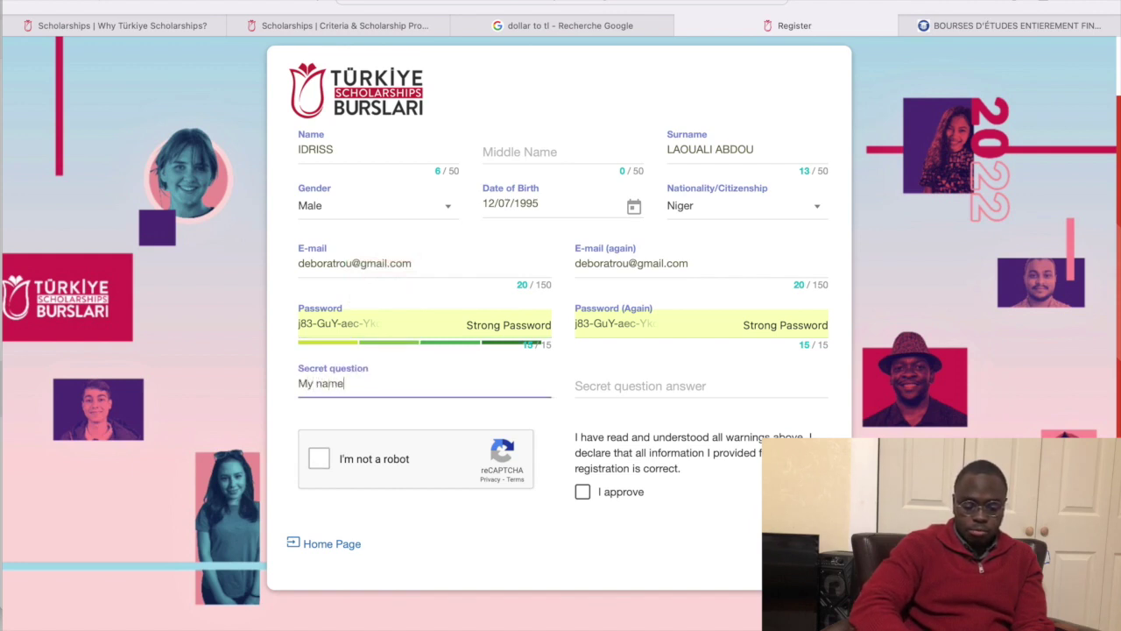
key("Tab")
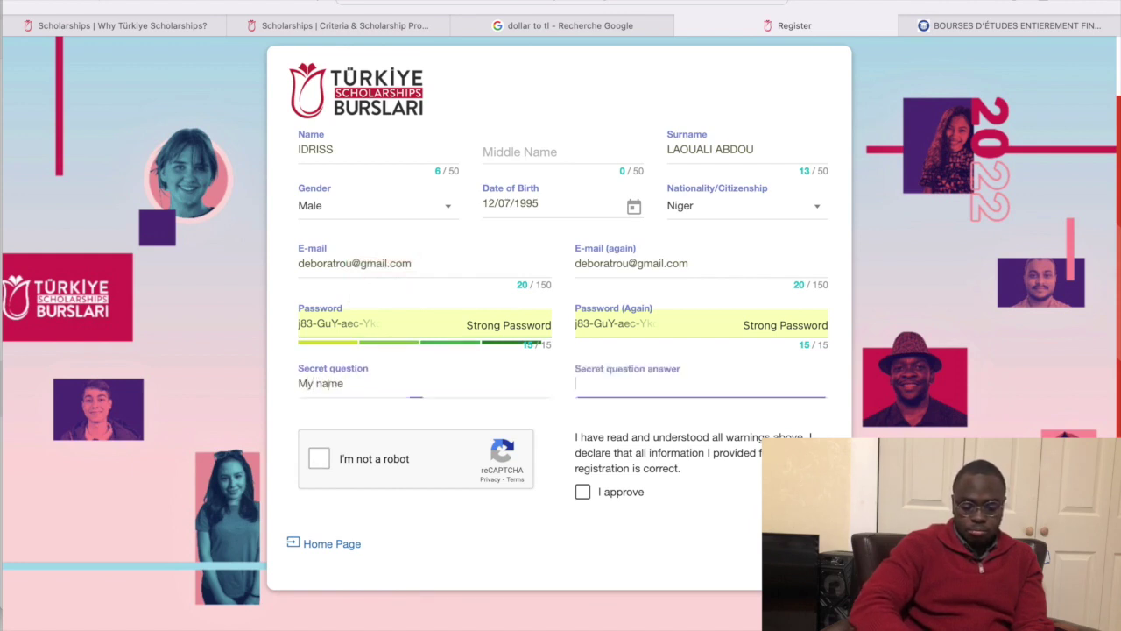
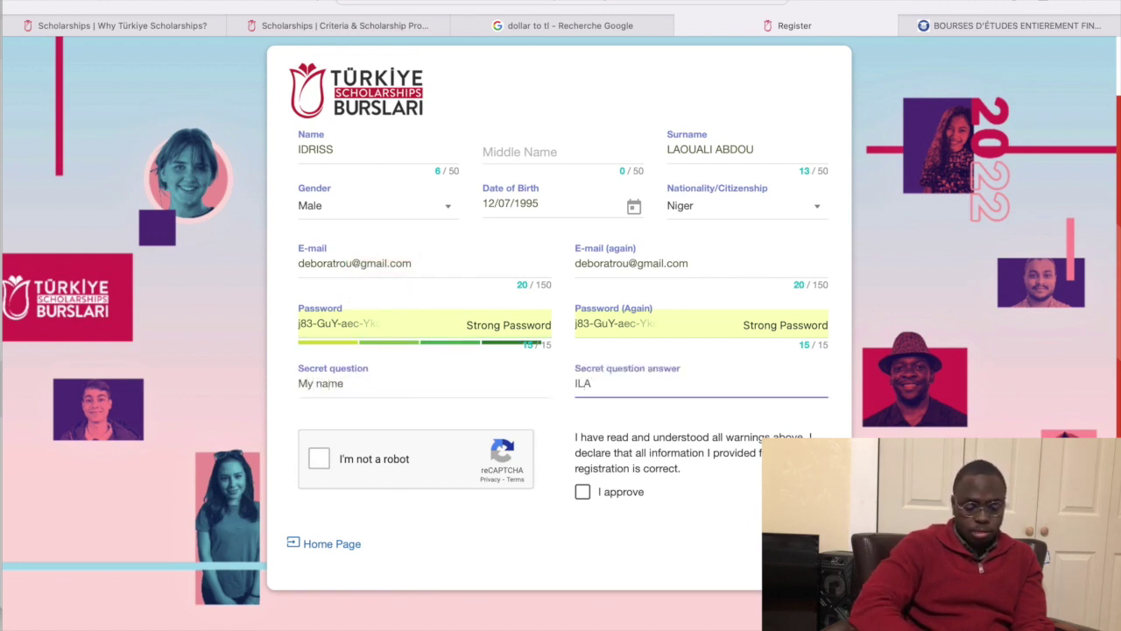
left_click(319, 459)
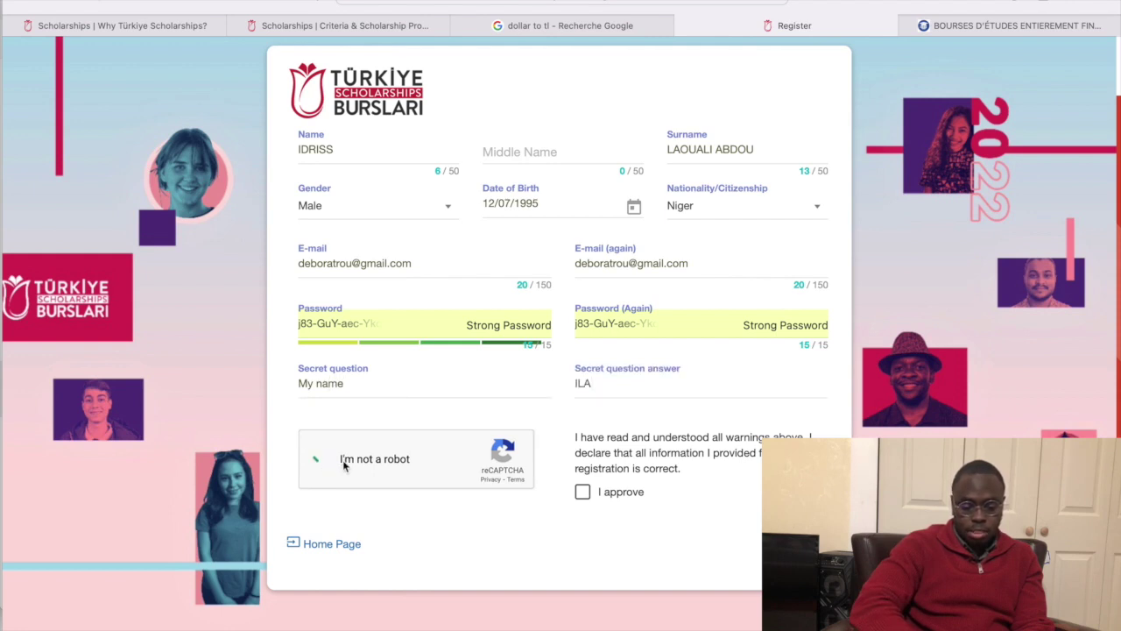
left_click(581, 491)
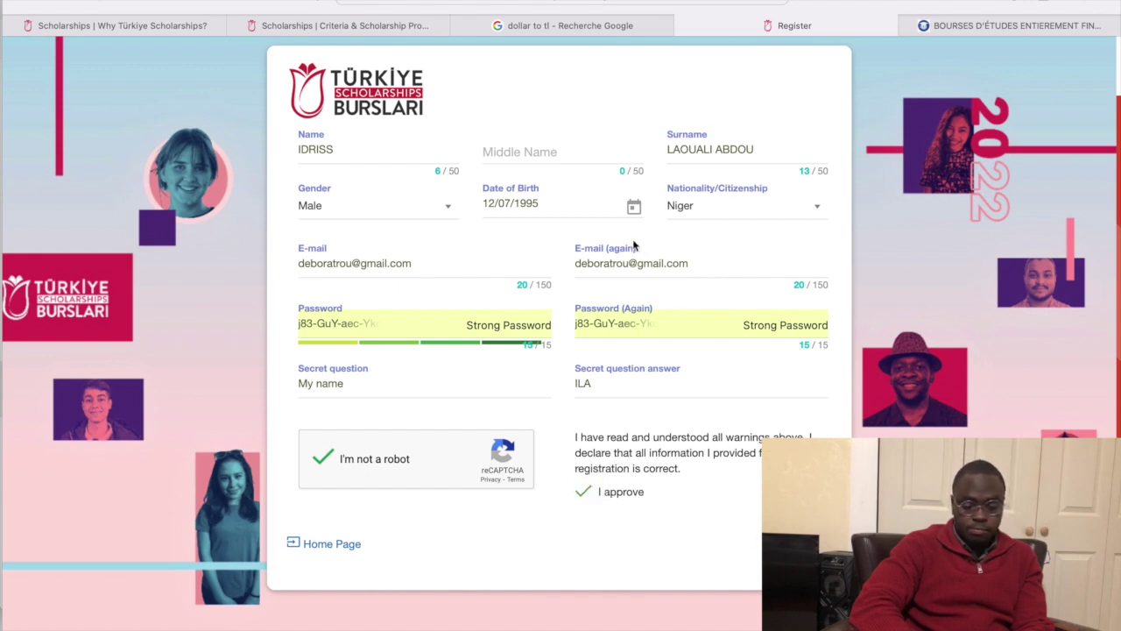
Submit the form, approve the name and nationality in the Attention! dialog, and Save
left_click(793, 543)
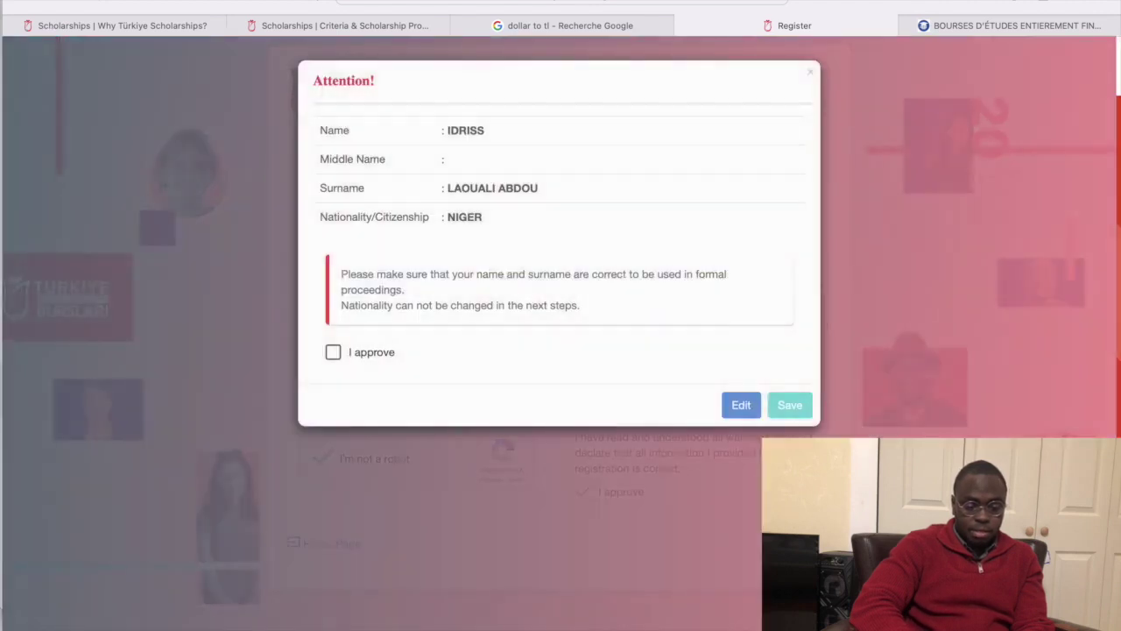
left_click(333, 353)
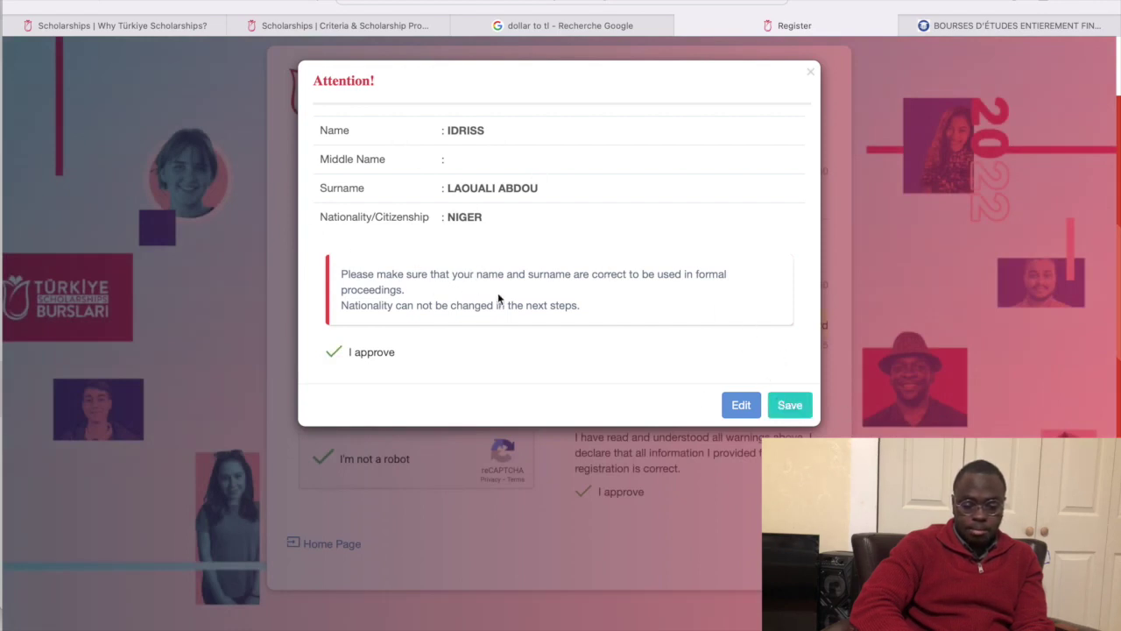
left_click(788, 407)
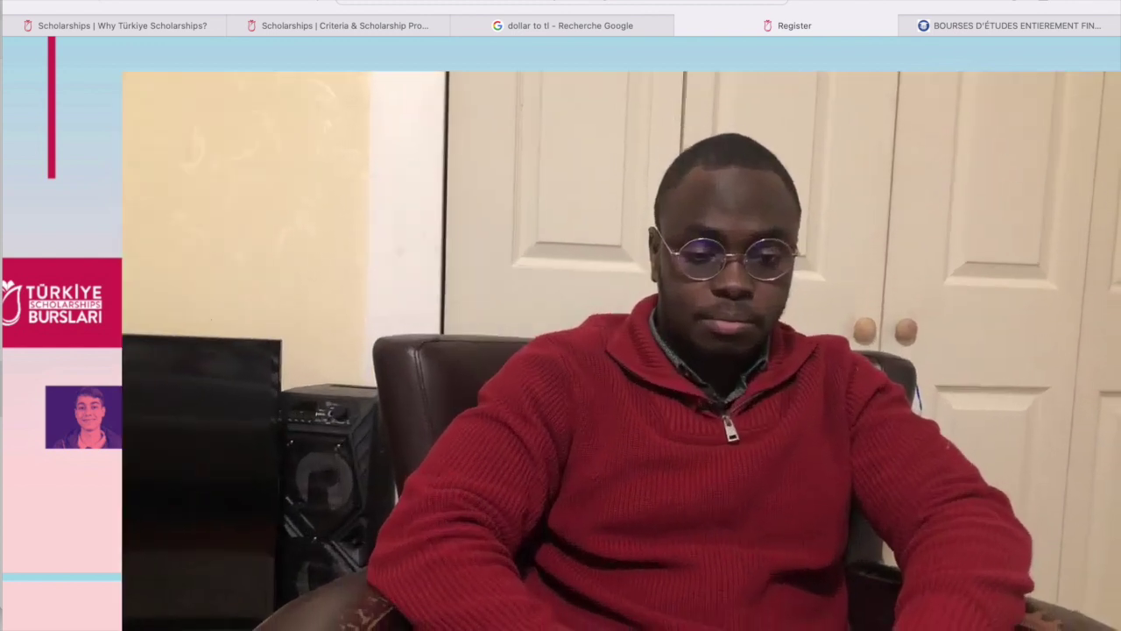
Open the 'Aktivasyon Bilgisi' e-mail in Gmail and follow its ConfirmUserAccount link
key("super+Tab")
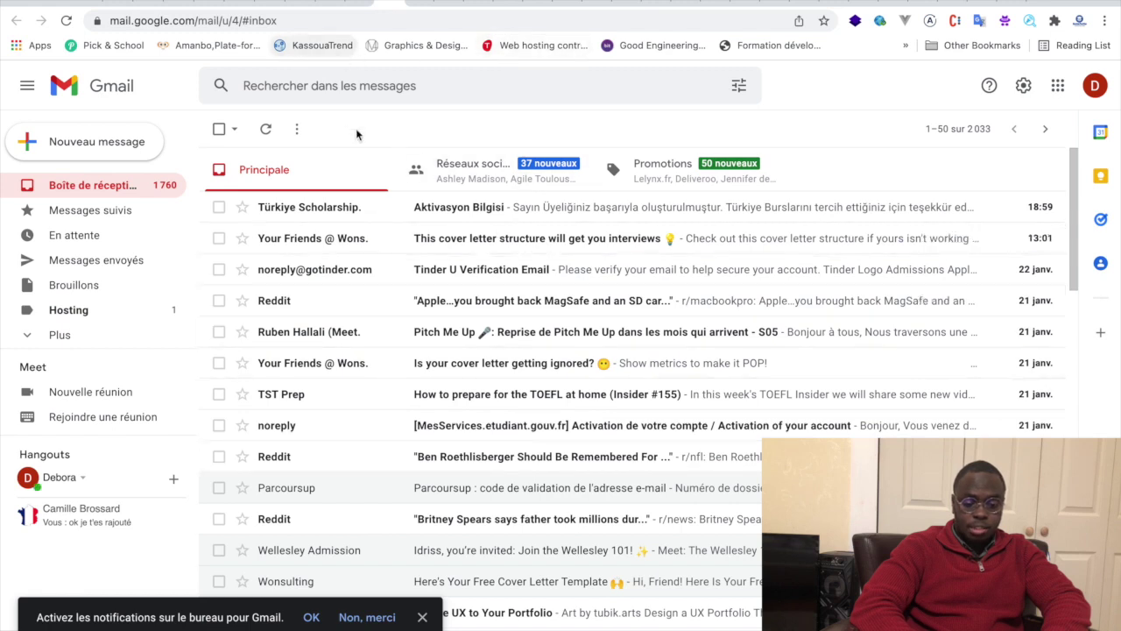
left_click(438, 207)
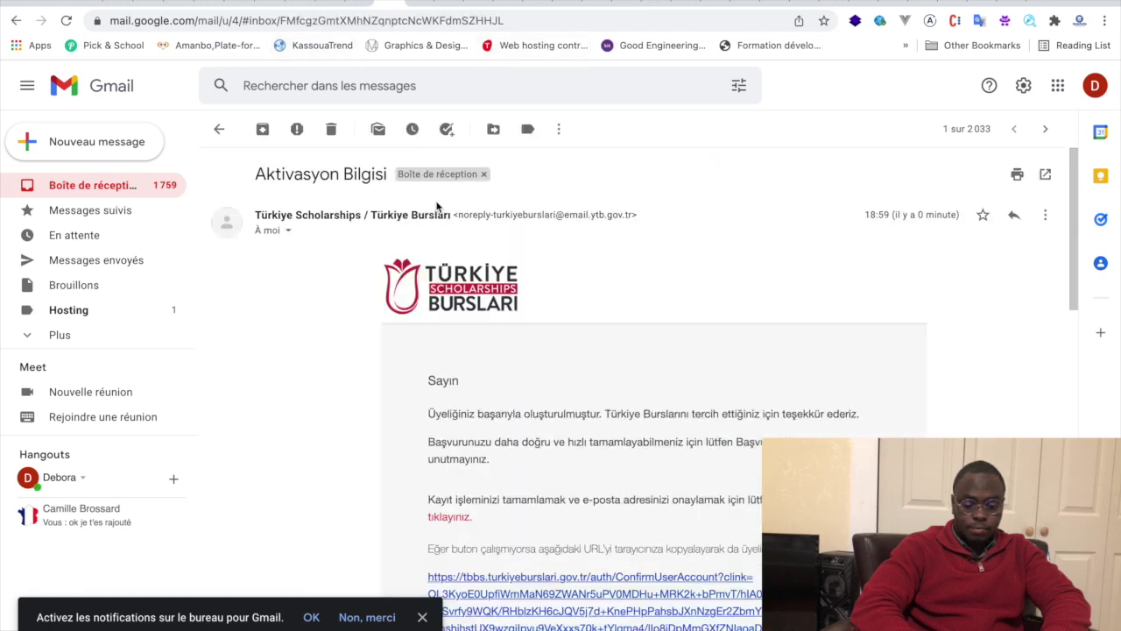
scroll(544, 424, "down", 2)
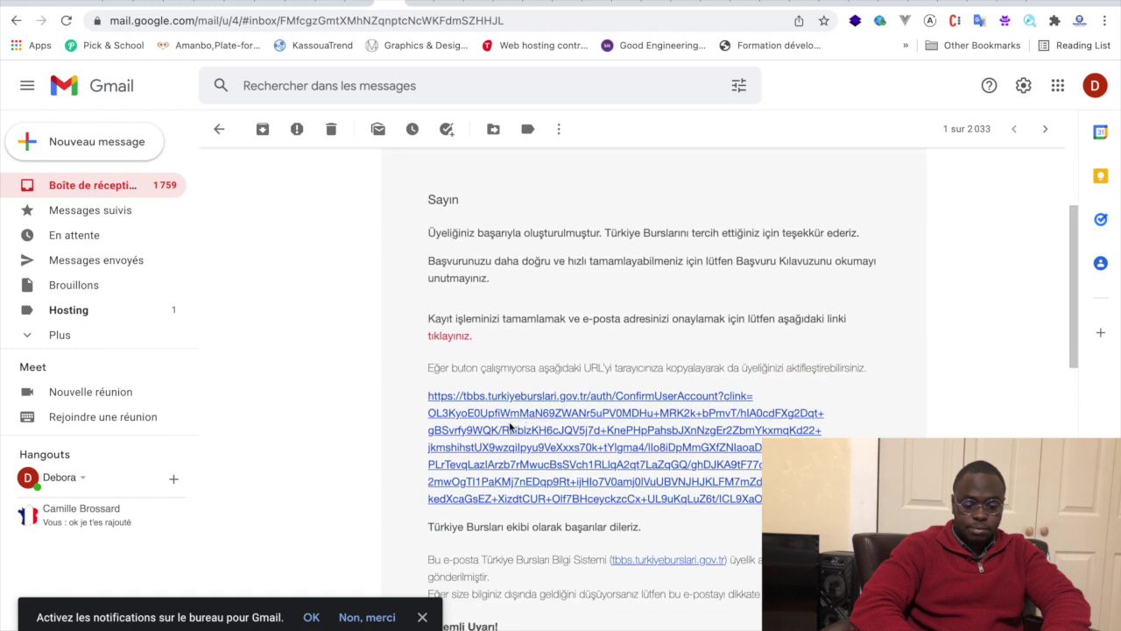
left_click(484, 421)
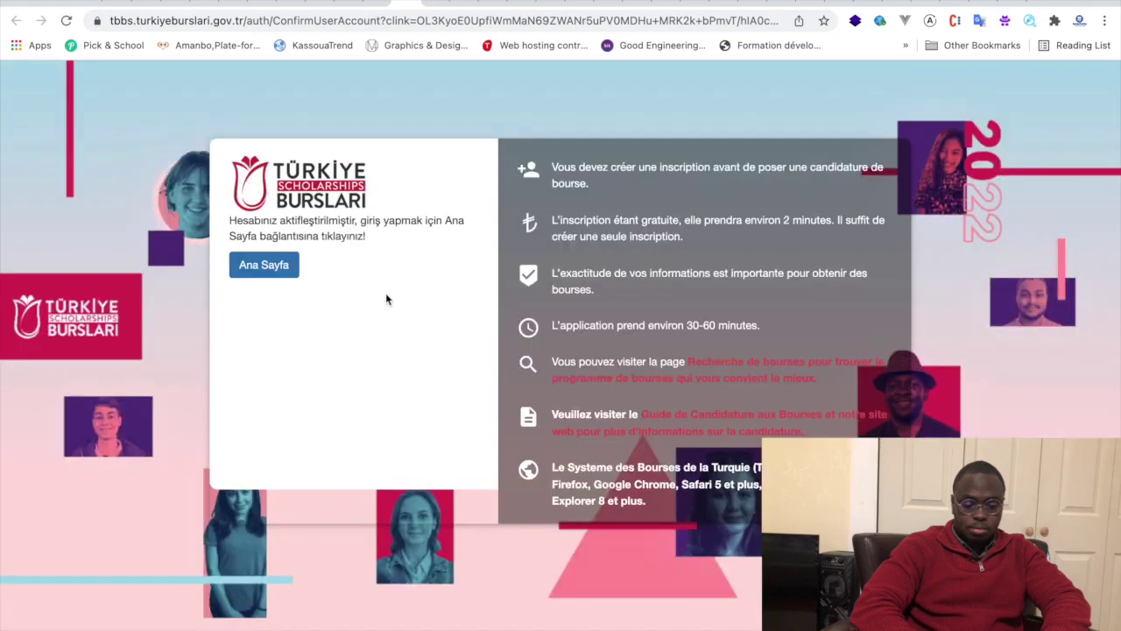
Return to the login page and autofill the saved e-mail and password
left_click(280, 268)
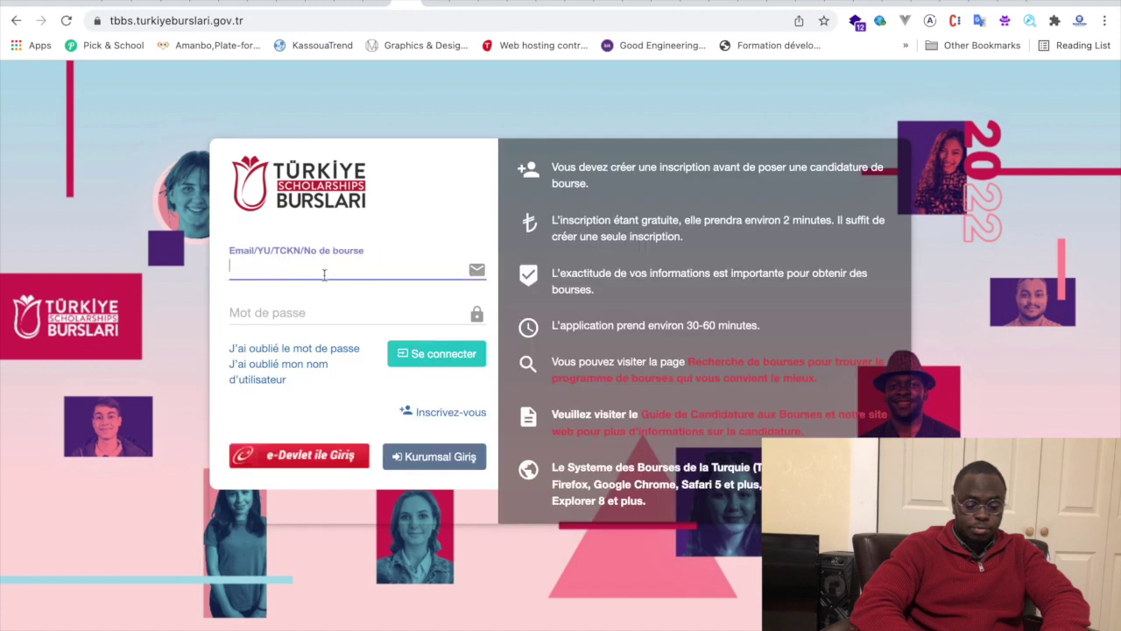
key("super+Tab")
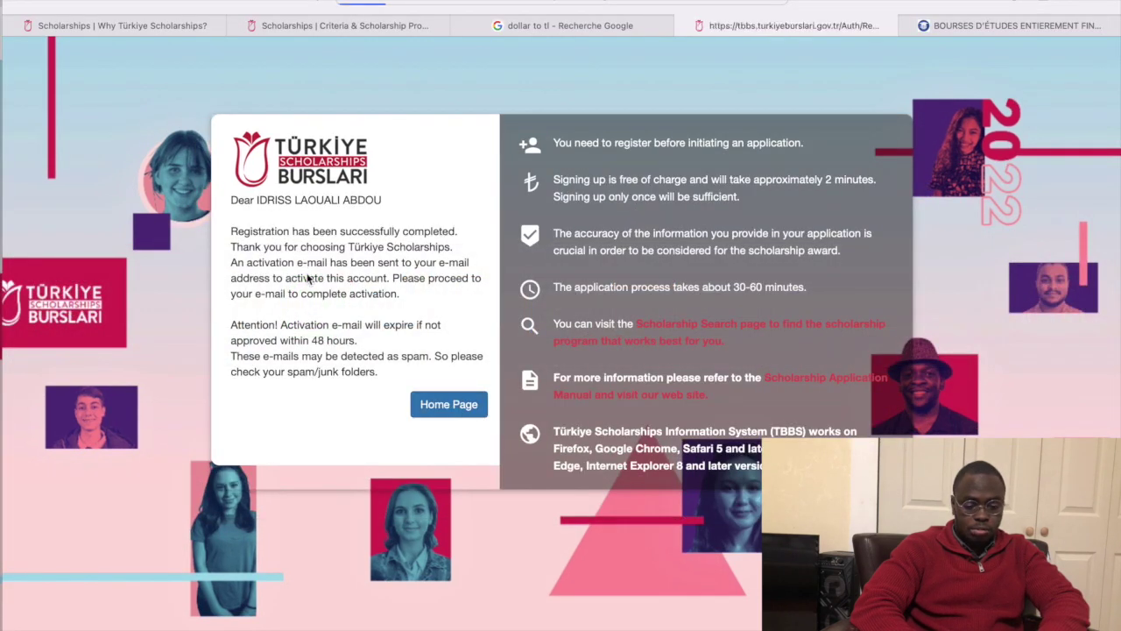
left_click(434, 404)
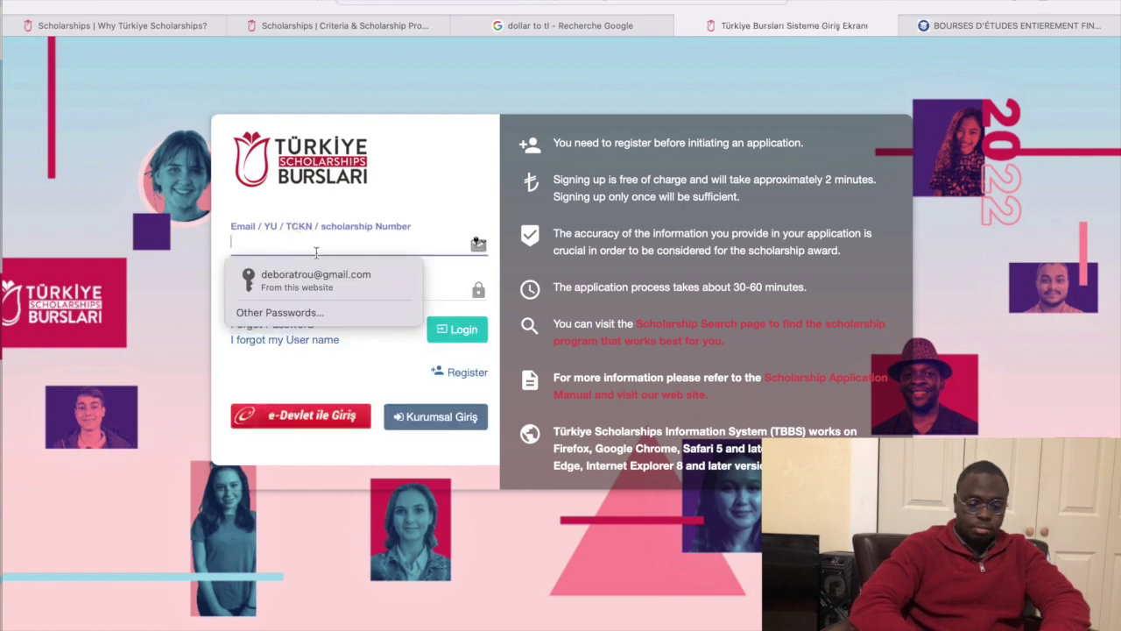
left_click(316, 279)
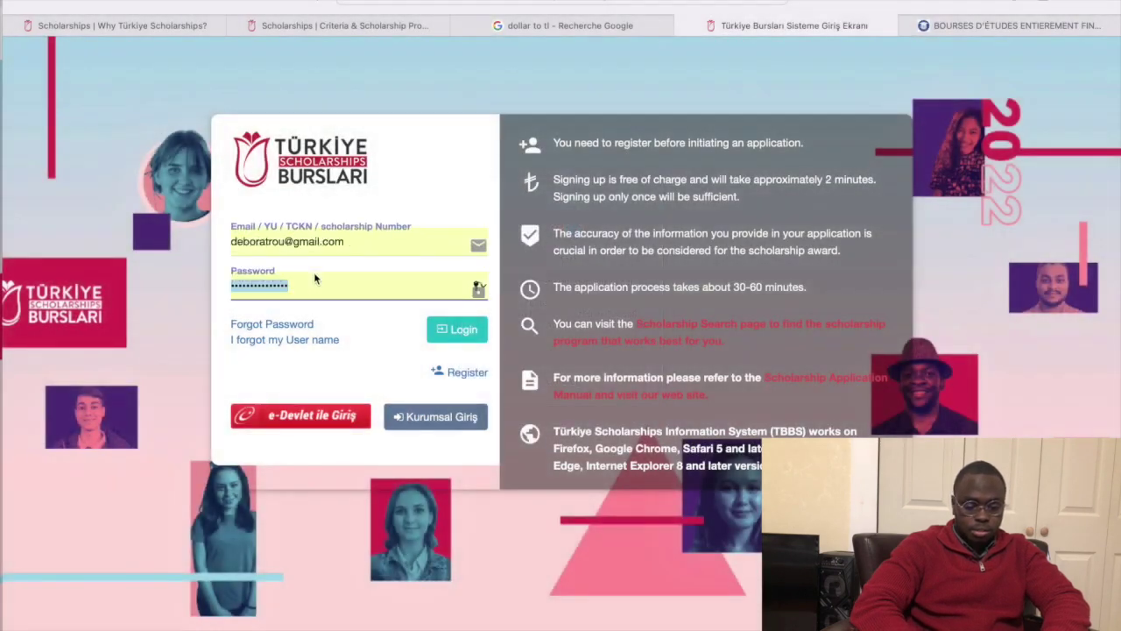
Log in to the applicant account and view the empty My Applications table
left_click(458, 340)
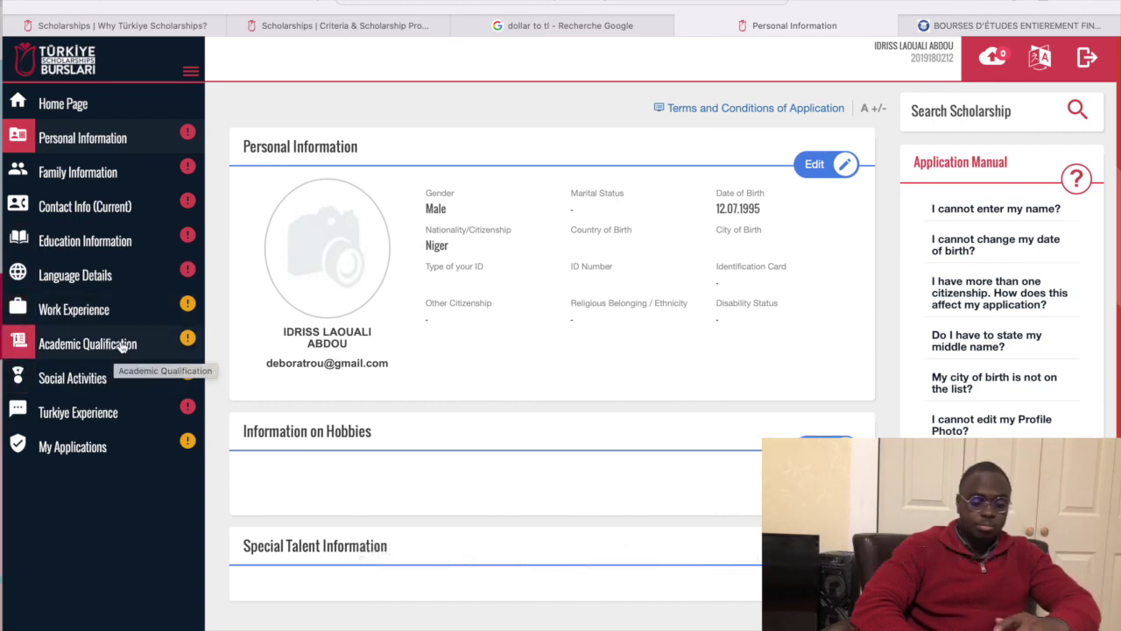
left_click(72, 446)
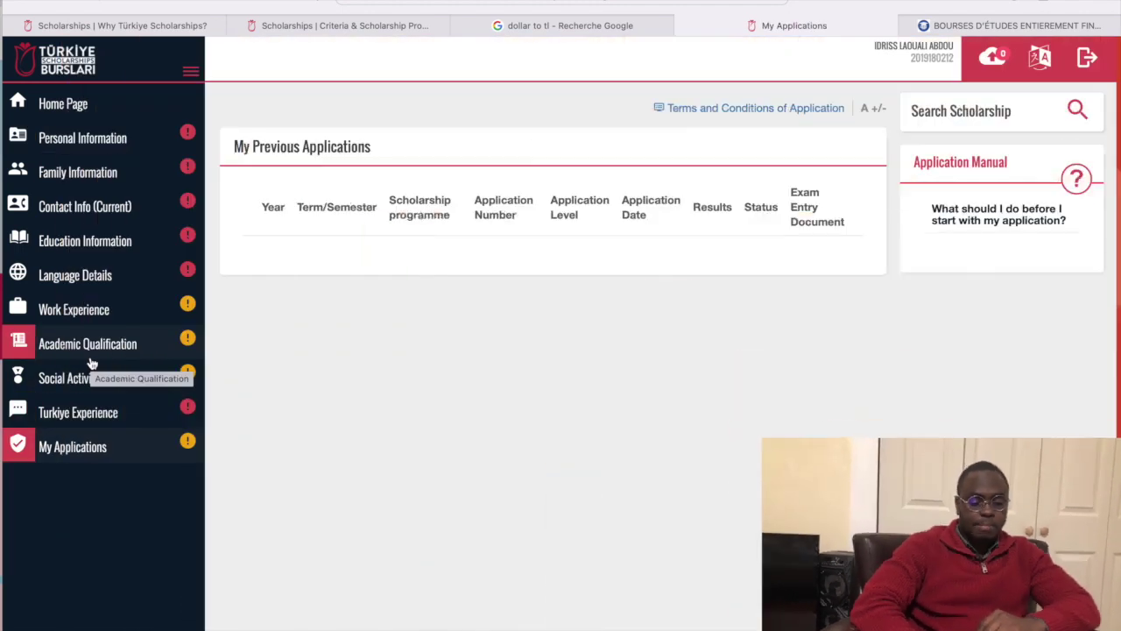